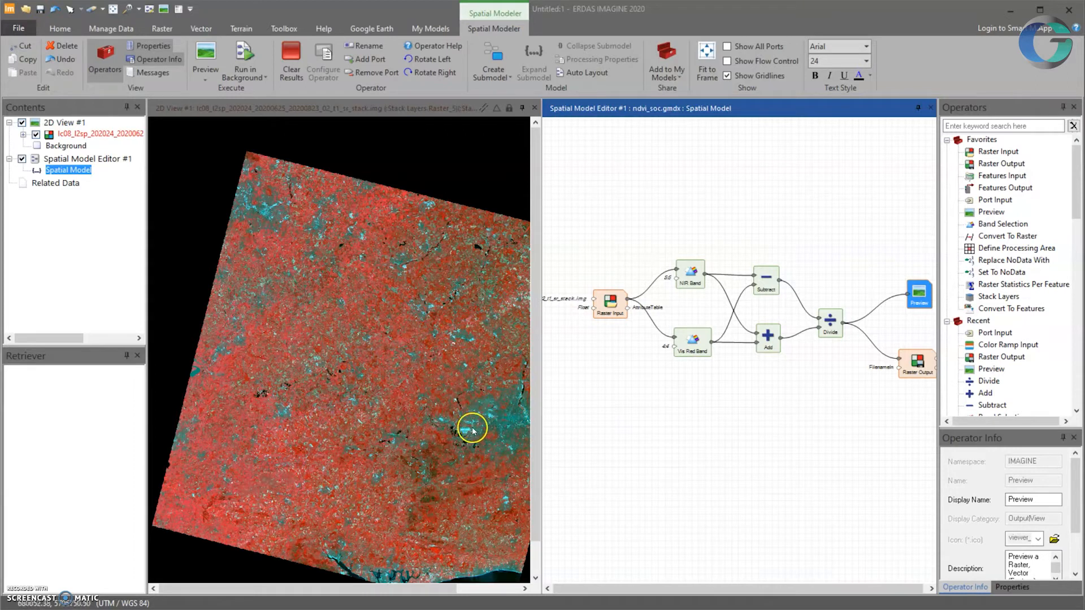
Step: Preview the NDVI spatial model and show the whole resulting raster in the preview view
left_click(783, 389)
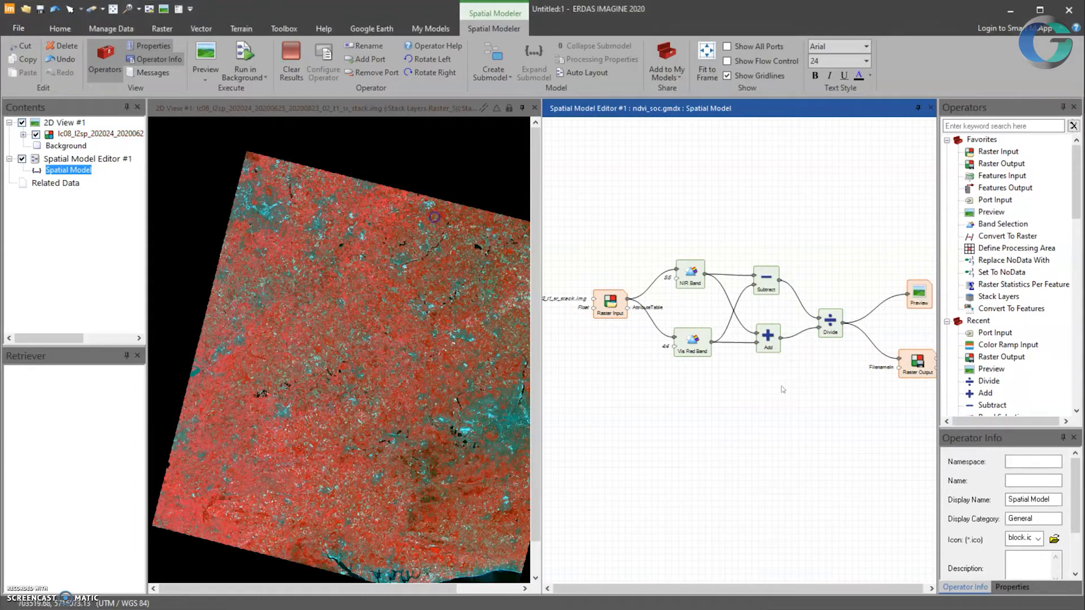
left_click(205, 55)
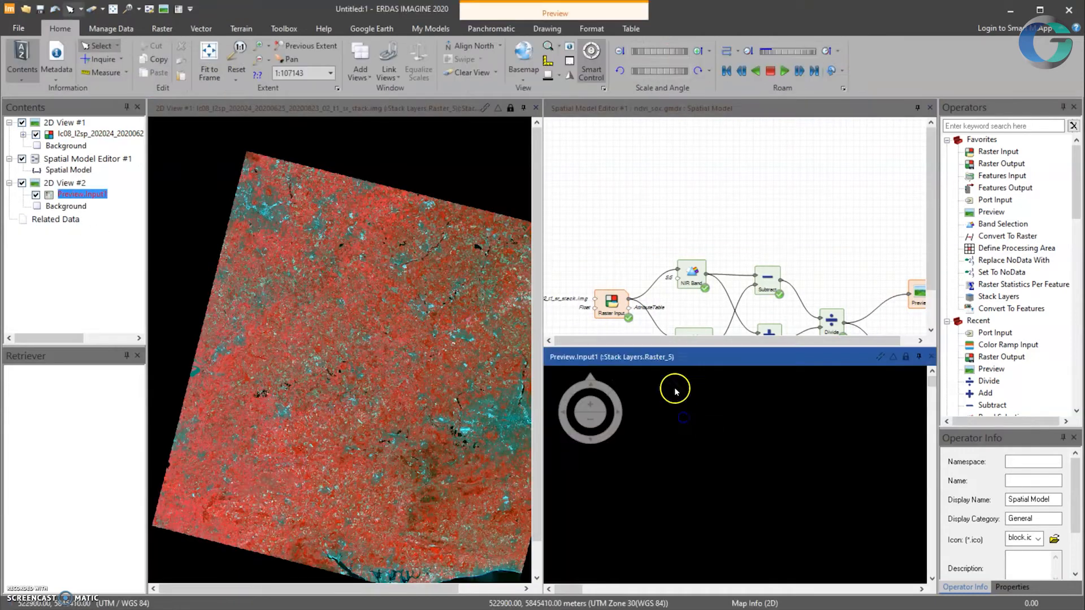
left_click(795, 505)
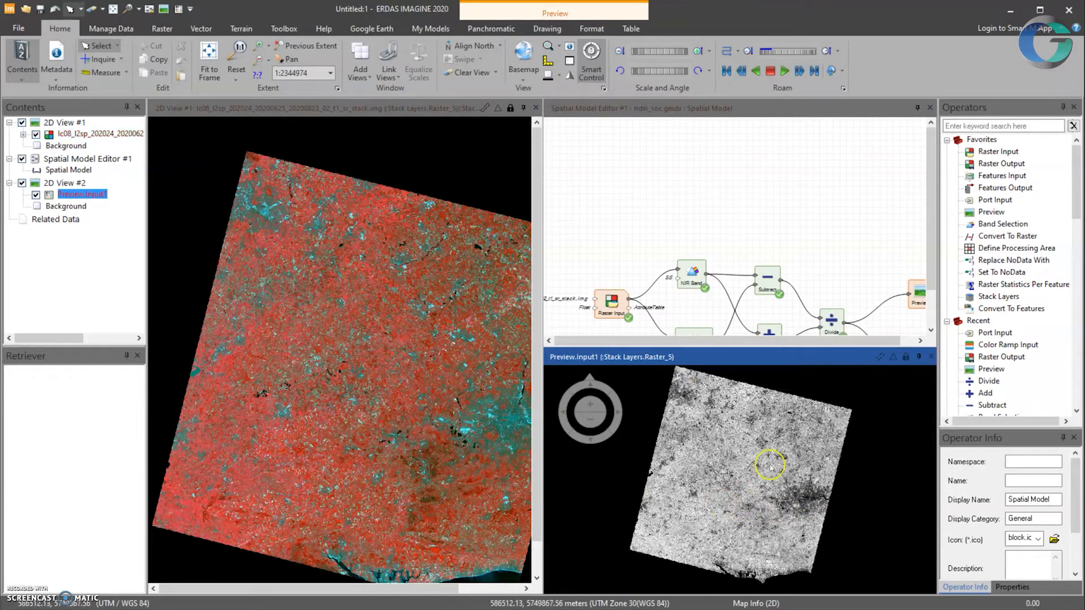
Step: Add a second input port to the Preview operator and connect the Raster Input's raster output to it
left_click_drag(829, 249, 782, 195)
right_click(876, 243)
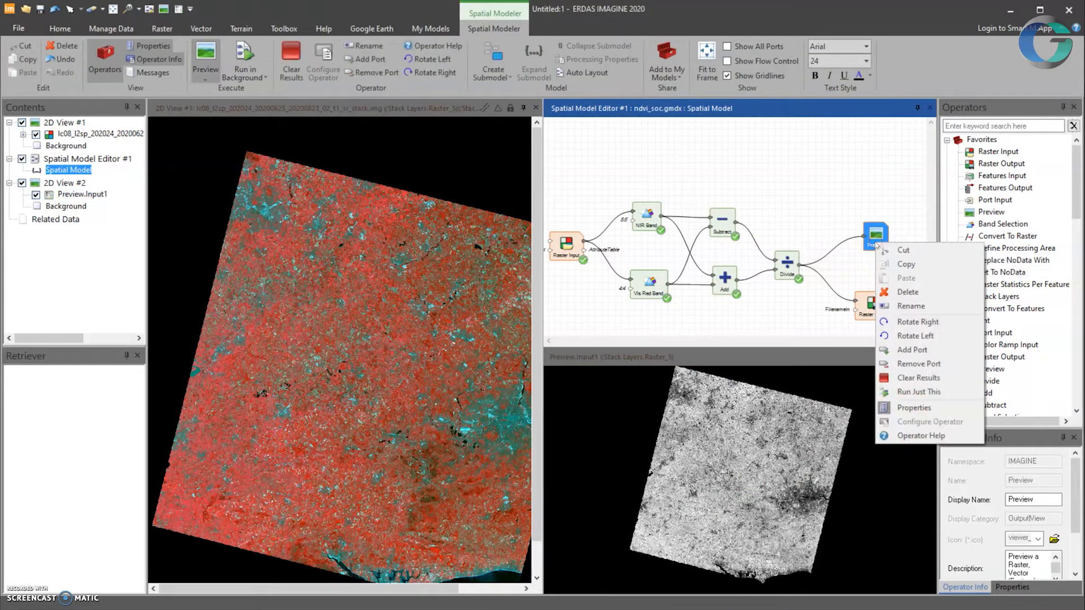
left_click(899, 350)
left_click_drag(864, 241, 864, 230)
left_click_drag(585, 241, 862, 242)
Step: Compare the NDVI result with the source raster in the preview by swiping the transition line across them
left_click(863, 414)
left_click(407, 260)
right_click(746, 455)
left_click(776, 577)
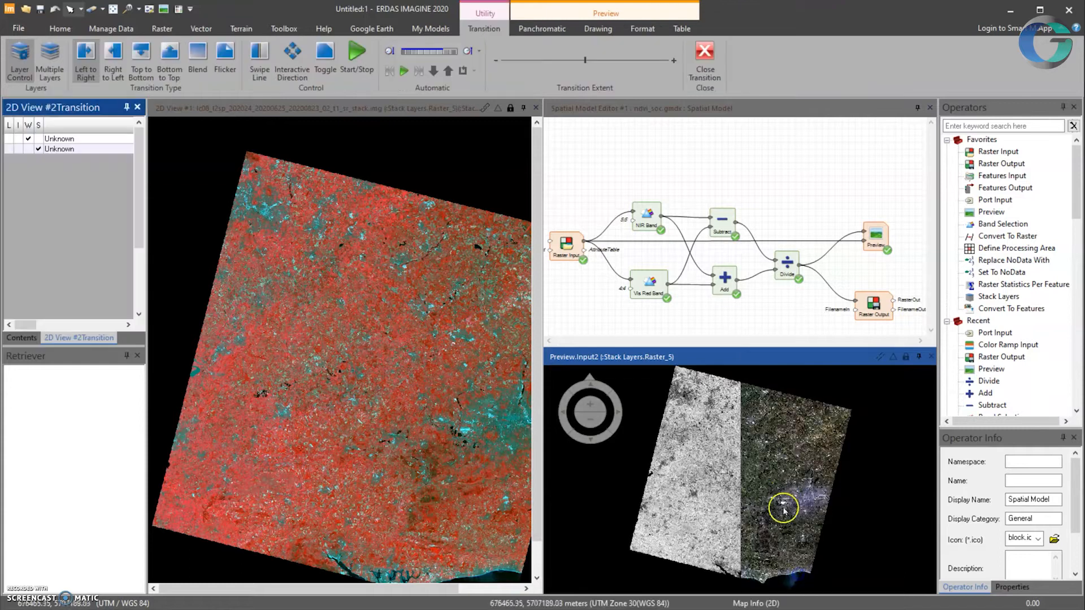
mouse_move(745, 481)
left_mouse_down()
mouse_move(788, 484)
mouse_move(766, 484)
left_mouse_up()
scroll(780, 500, "up", 1)
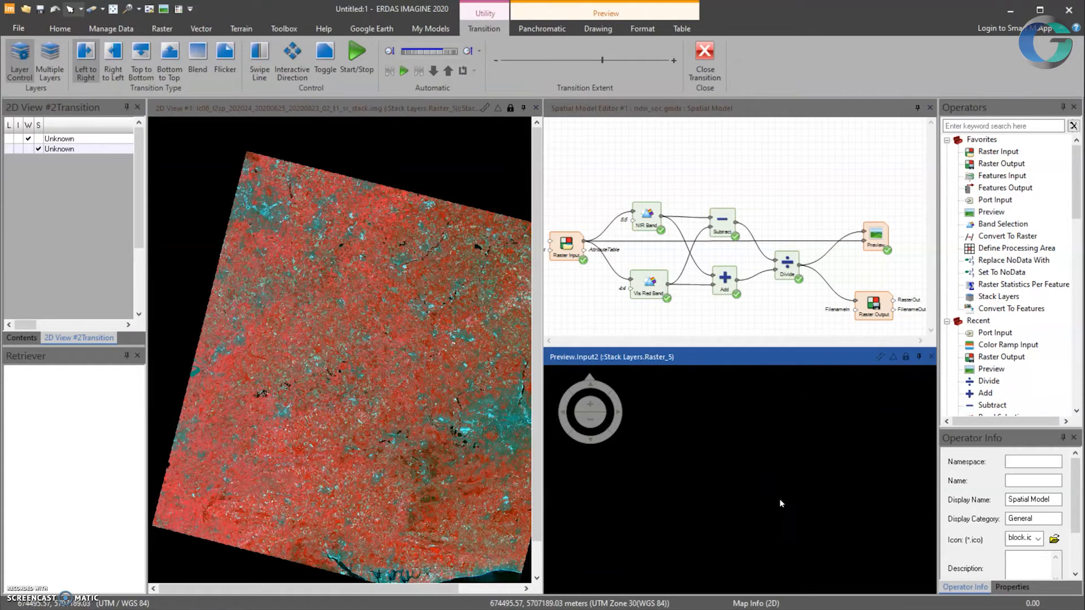
left_click(756, 485)
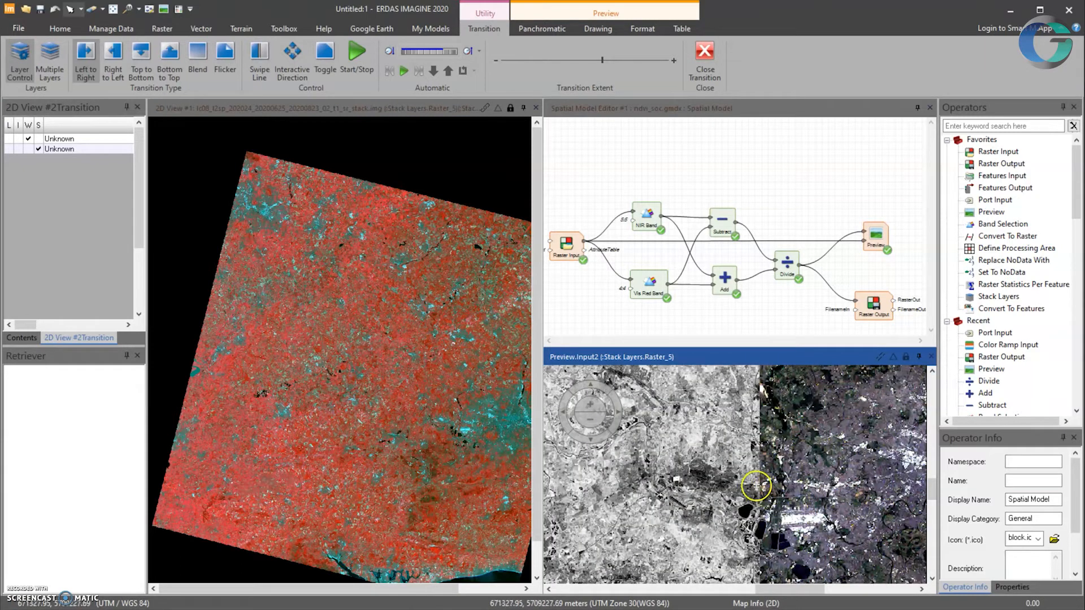
left_click_drag(756, 485, 818, 487)
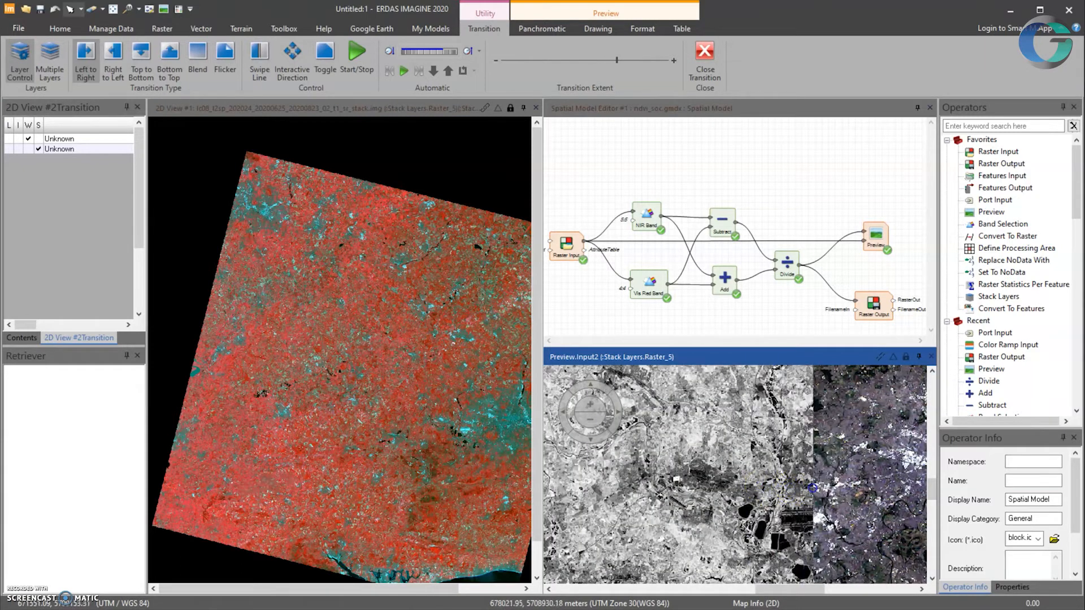
Step: Close the preview view and hide 2D View #1 so the spatial model fills the workspace
left_click(932, 357)
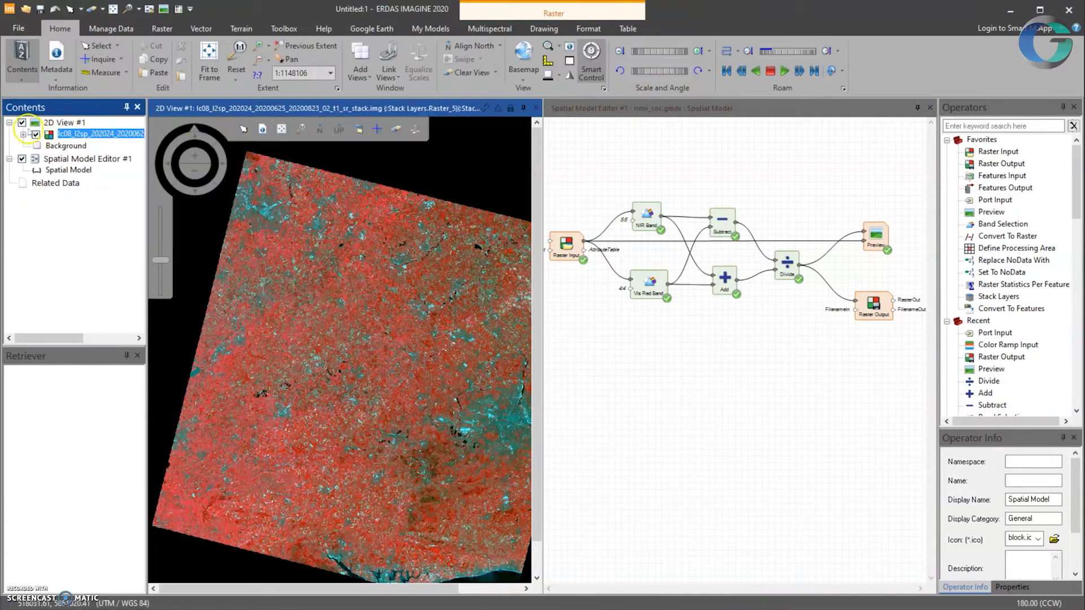
left_click(21, 122)
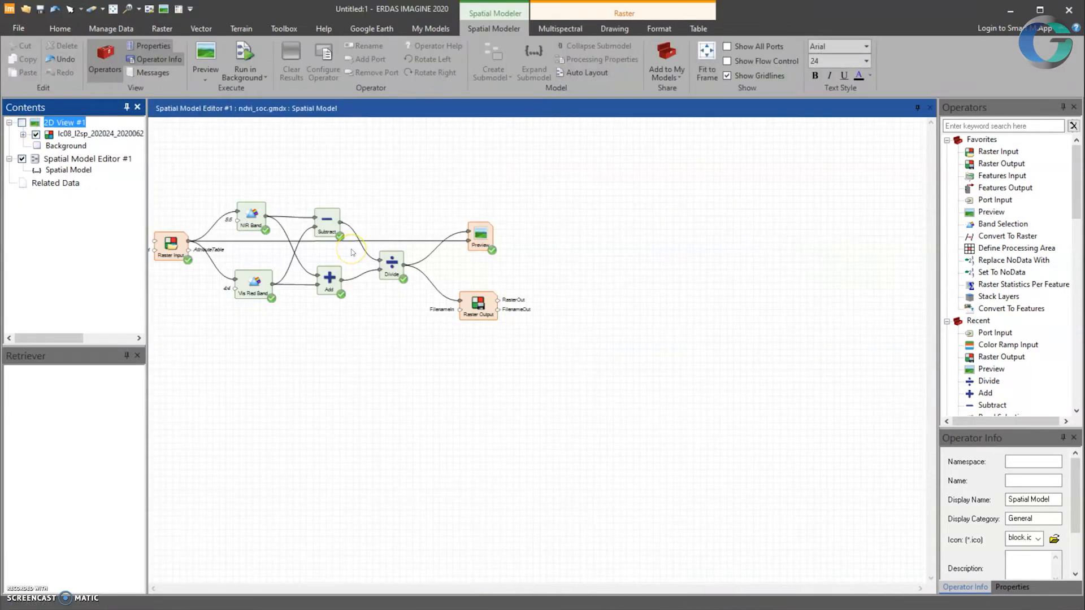
left_click_drag(402, 322, 604, 356)
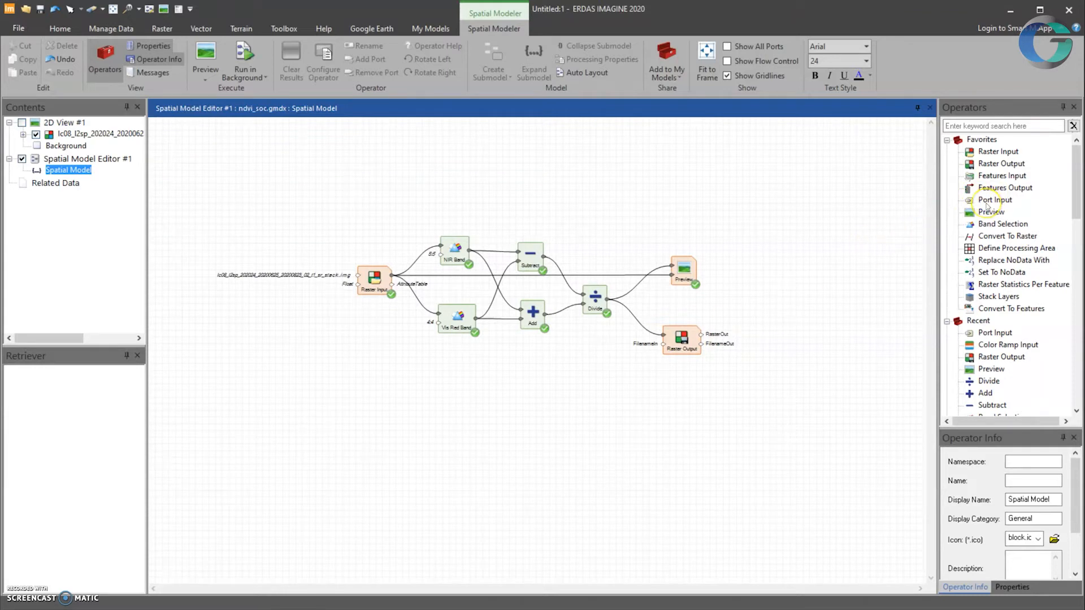
Step: Add a Port Input to the model and connect it to the Raster Input operator's filename port
left_click_drag(989, 205, 349, 225)
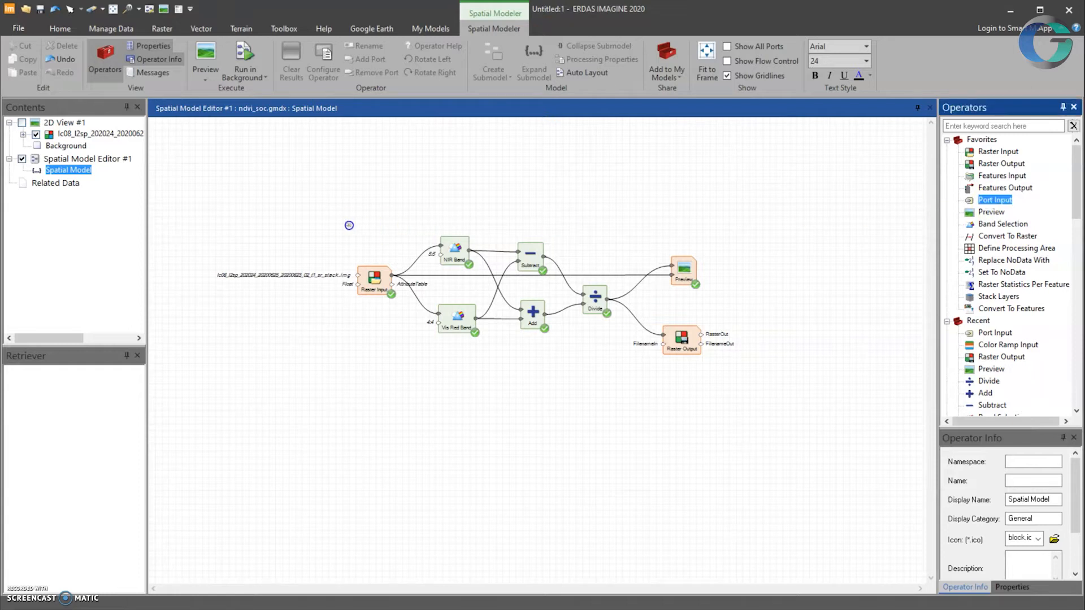
left_click_drag(233, 221, 233, 222)
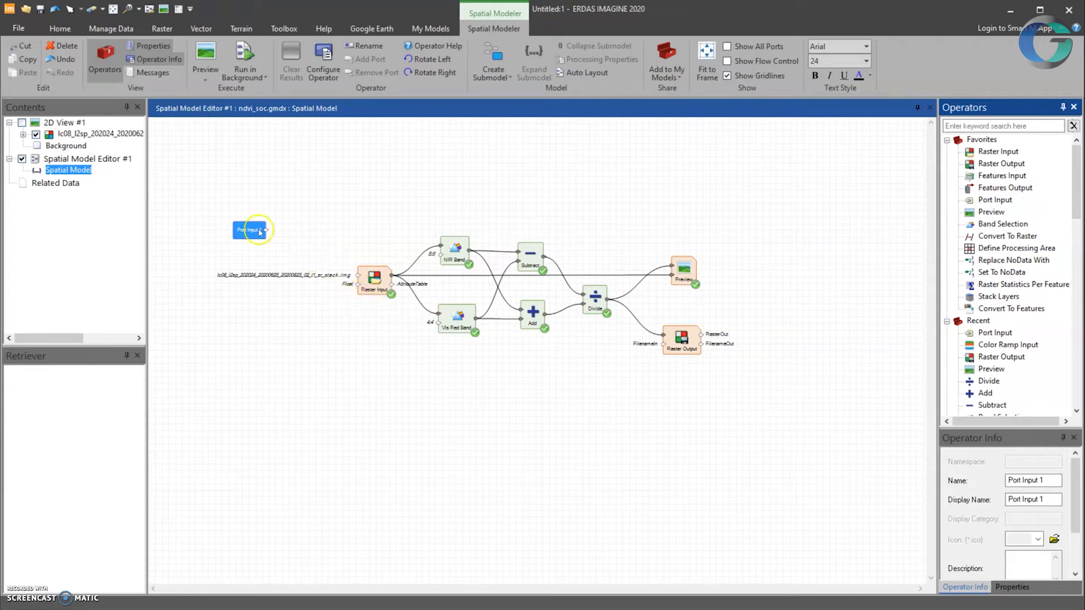
left_click_drag(267, 230, 351, 279)
left_click(307, 268)
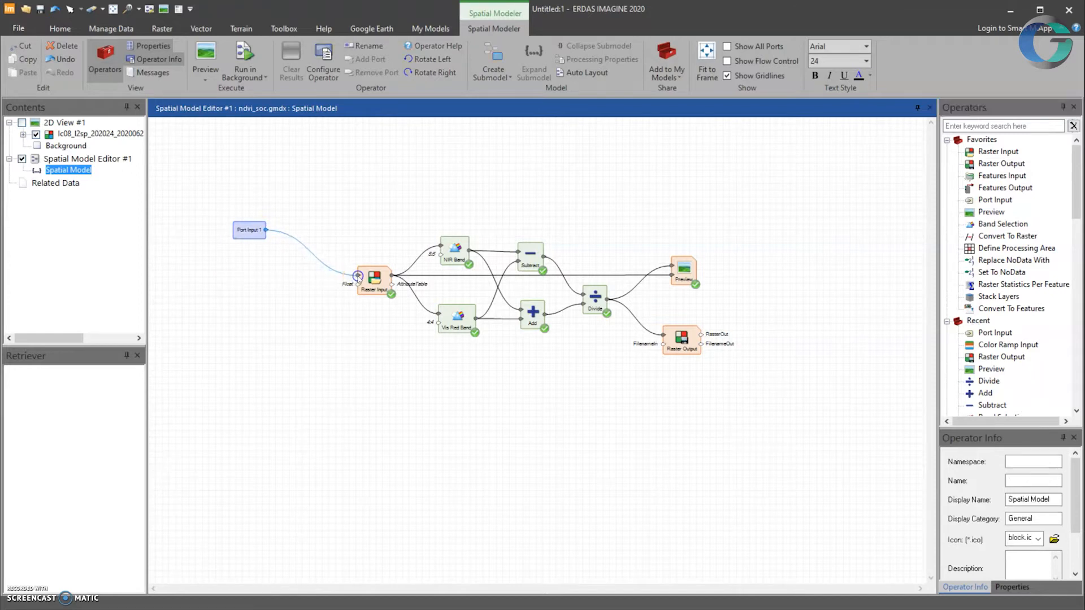
Step: Name the new port Raster Input and describe it as "Raster input; must have near infrared and visible red bands"
left_click(256, 233)
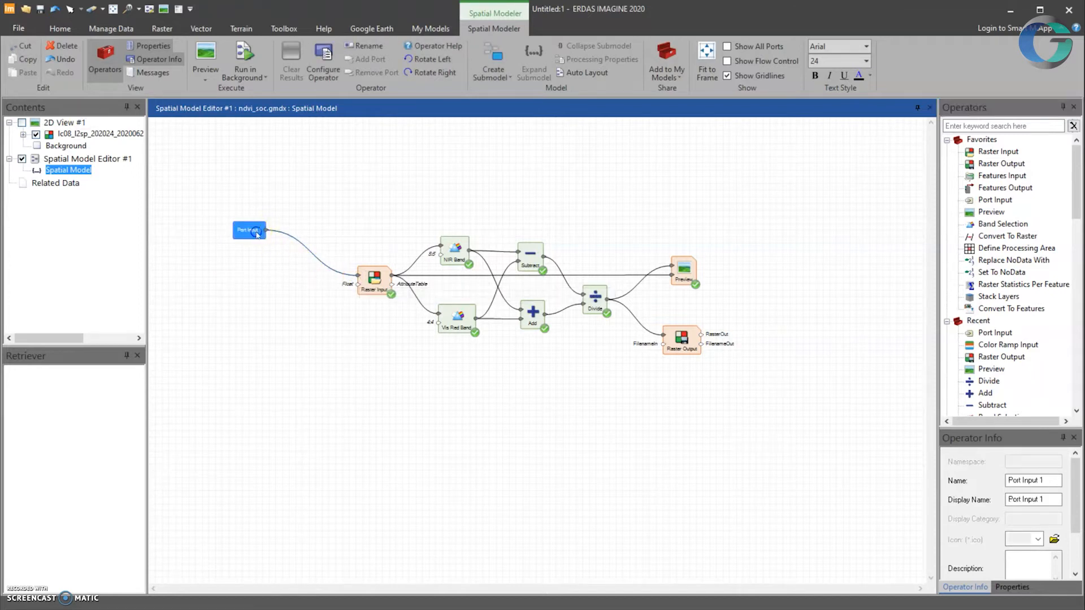
left_click(253, 234)
double_click(252, 234)
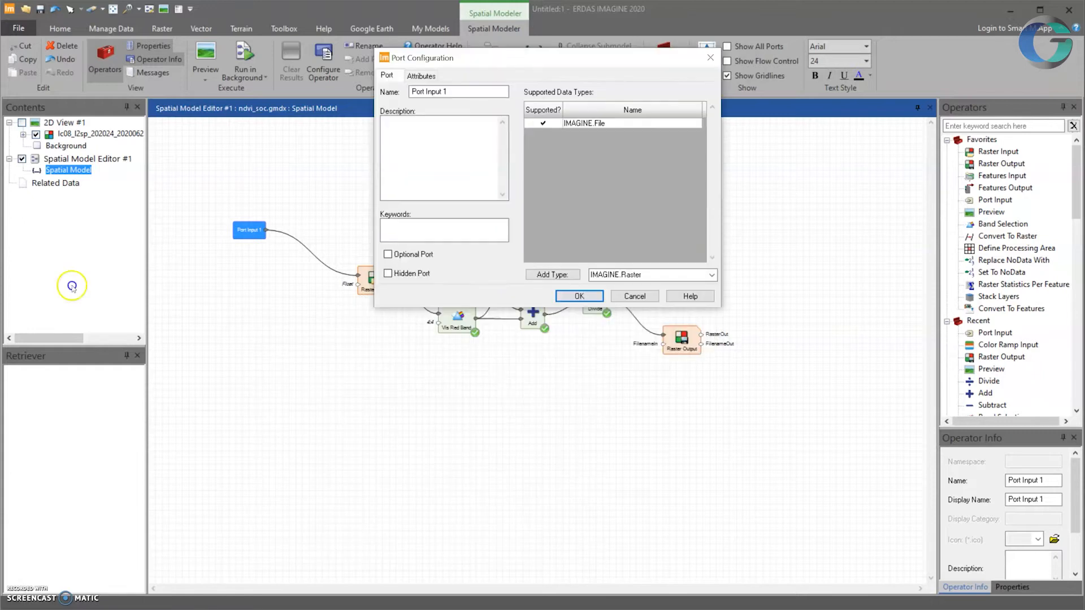
left_click_drag(13, 296, 129, 302)
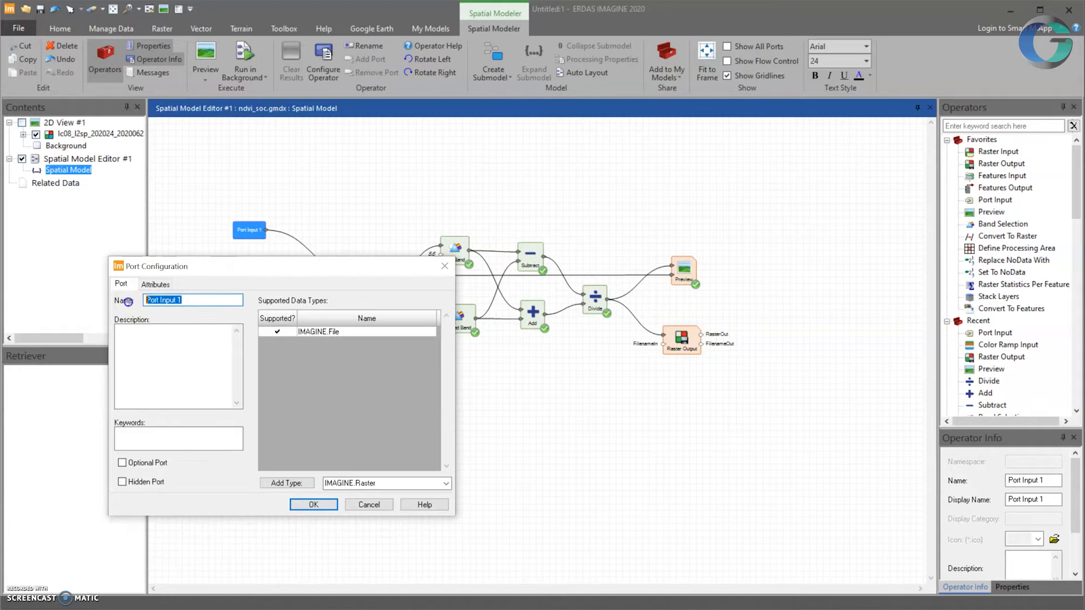
type("Raste")
key("Tab")
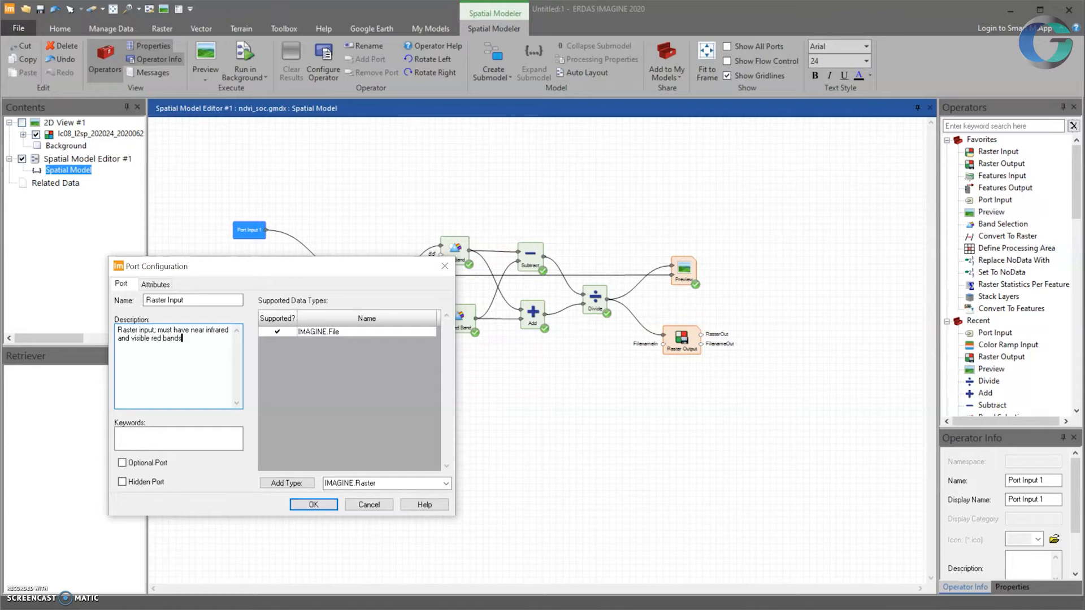
left_click(303, 506)
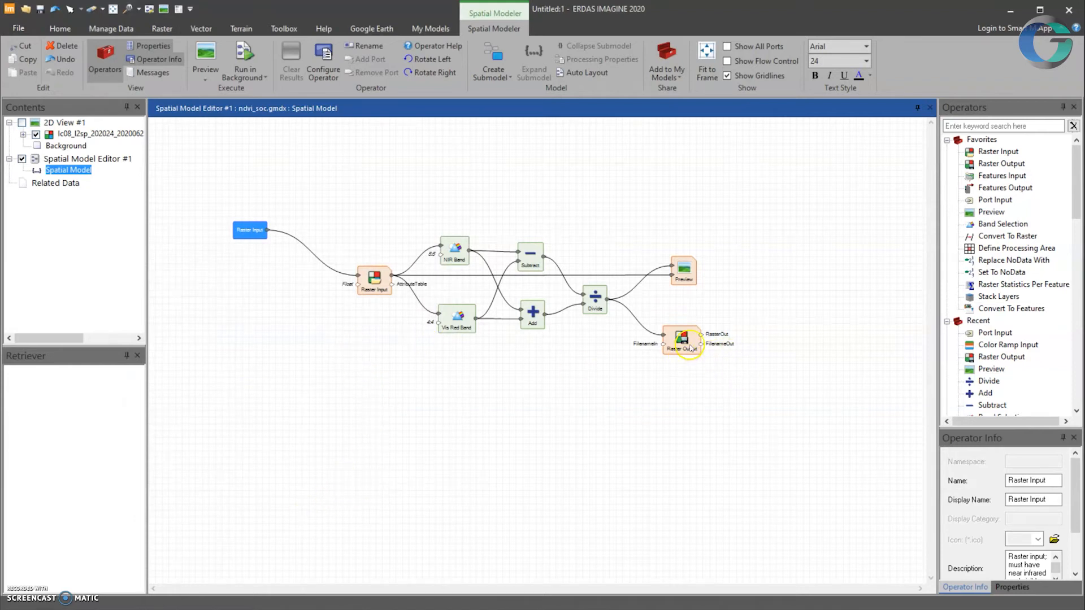
Step: Add a Port Input to the Raster Output's filename port, named Output NDVI Dataset with description "Enter filename for output file"
left_click_drag(995, 200, 659, 346)
left_click(272, 375)
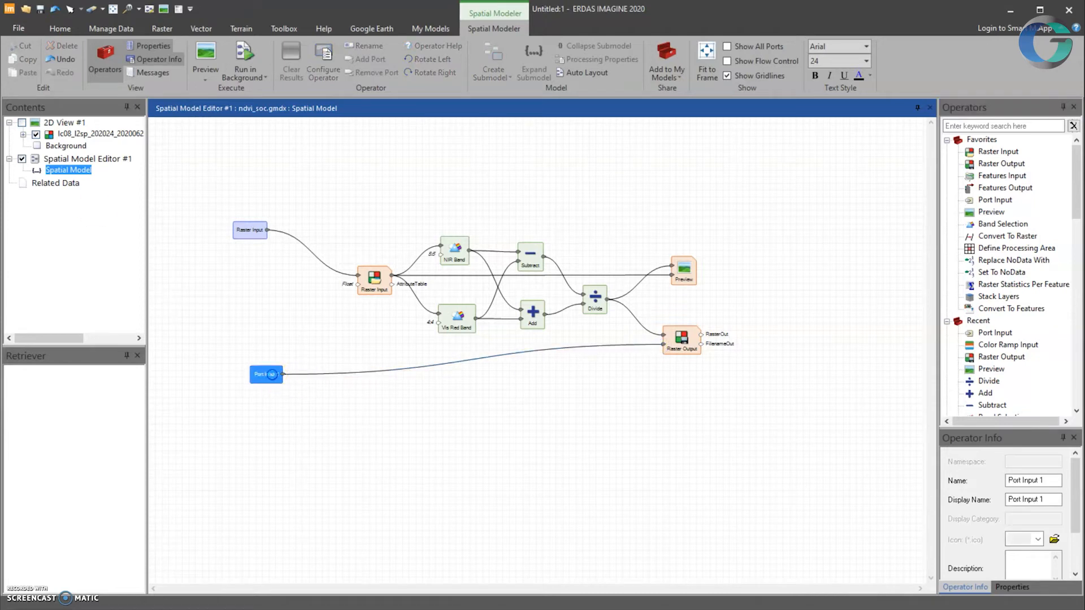
left_click_drag(1, 460, 387, 304)
left_click_drag(220, 339, 172, 339)
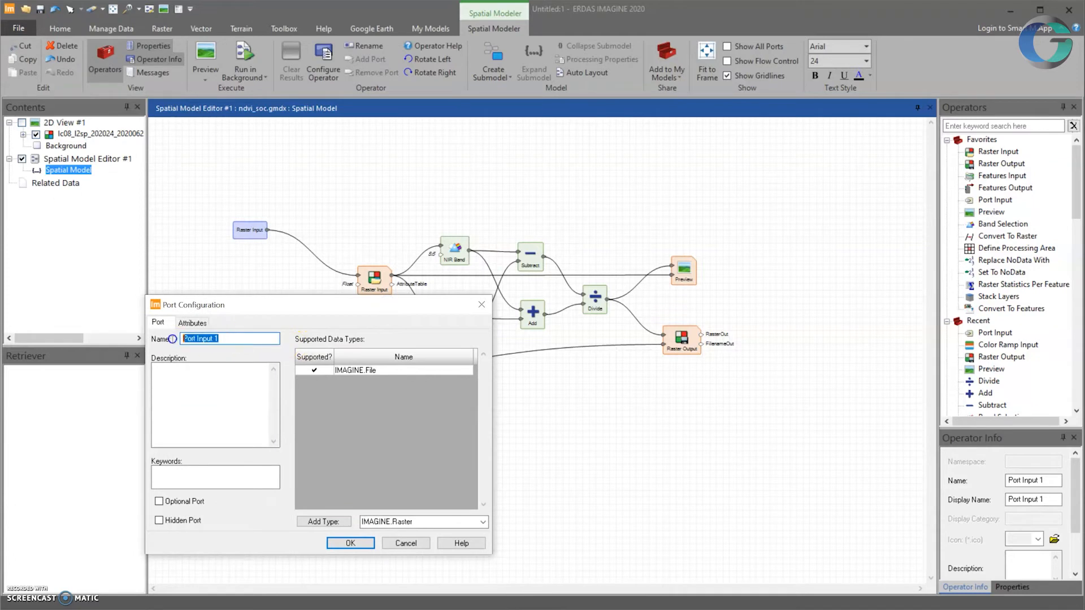
type("Output NDVI Dataset")
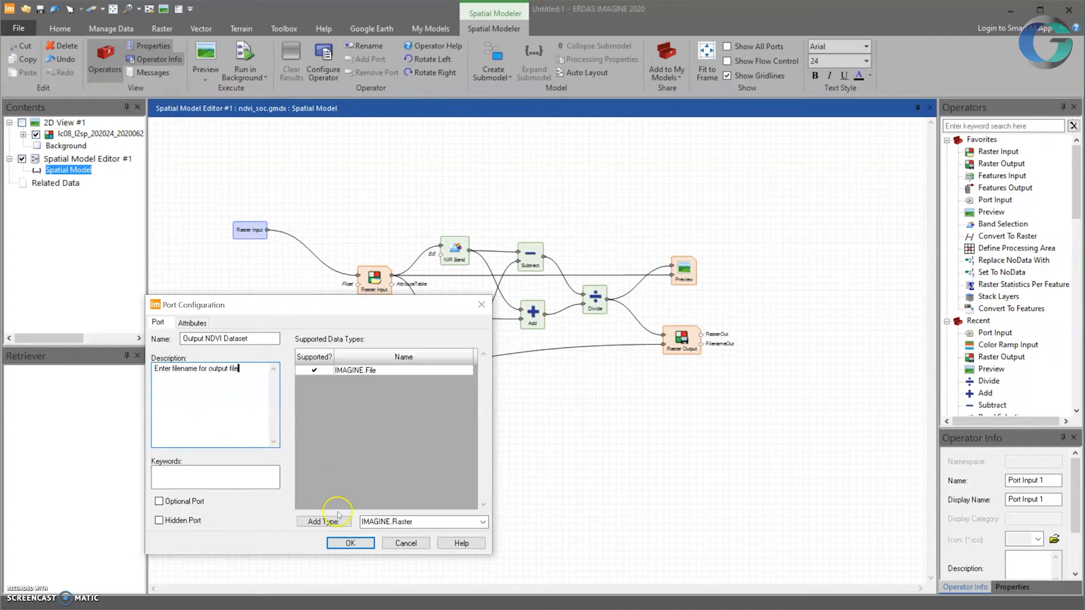
left_click(342, 543)
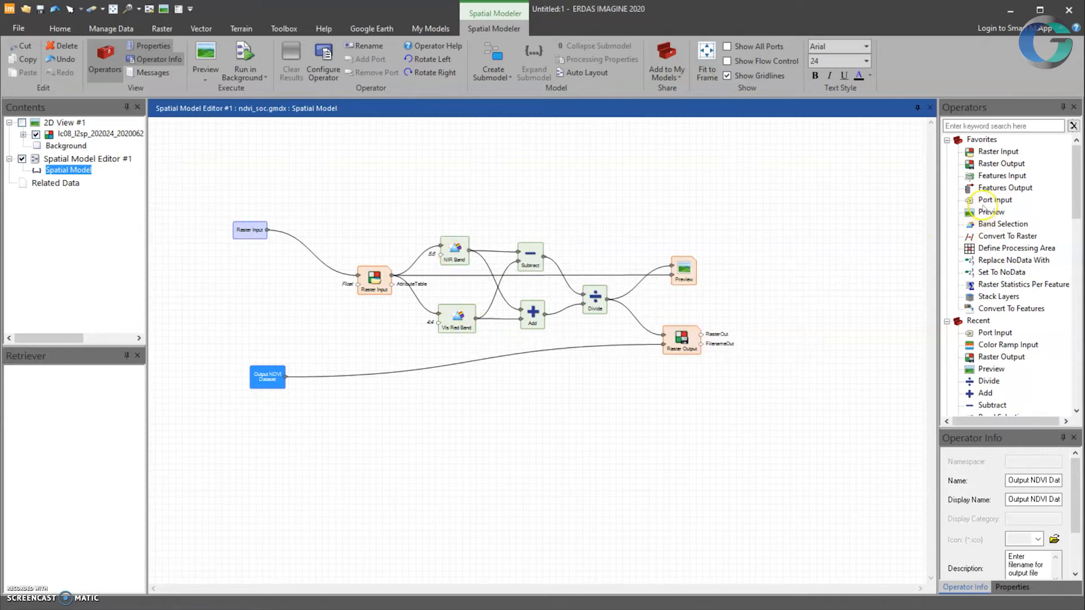
Step: Add a Port Input connected to the NIR Band operator's band selection port and name it Infra Red Band
left_click_drag(982, 206, 441, 256)
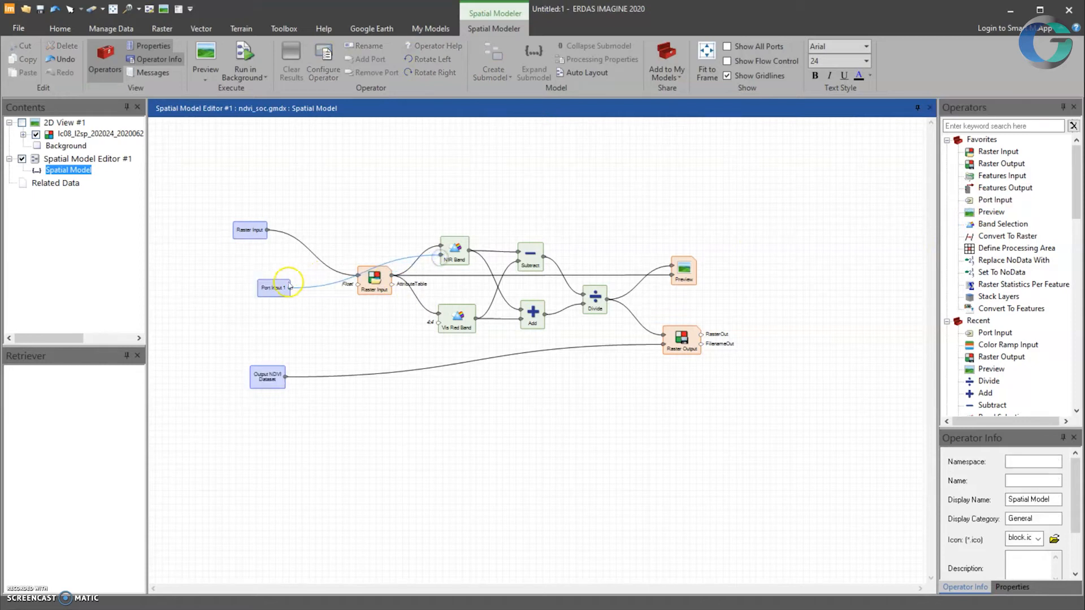
left_click(277, 287)
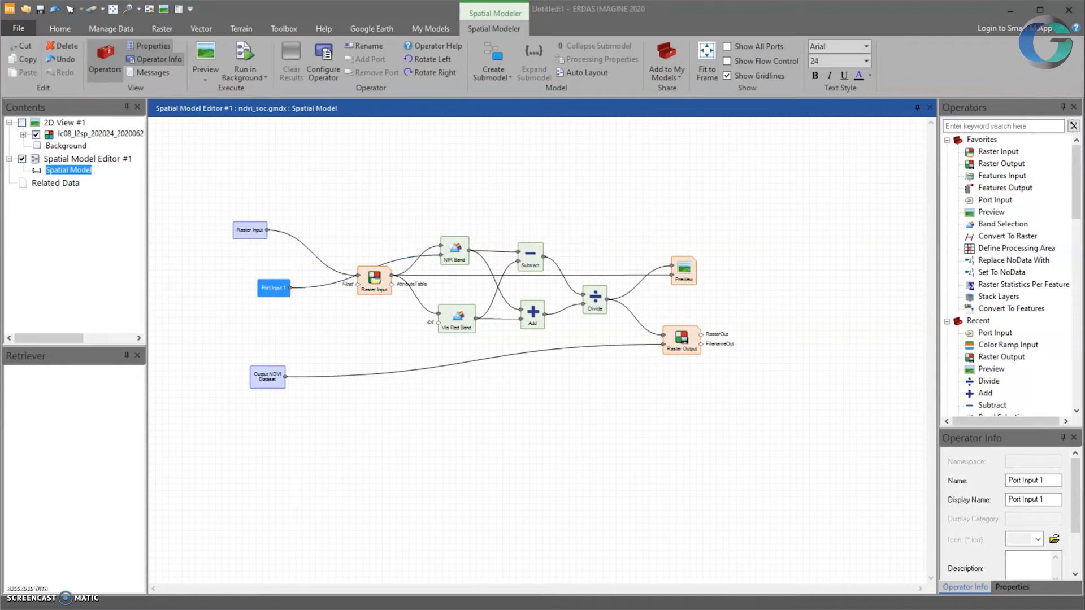
left_click_drag(460, 390, 487, 320)
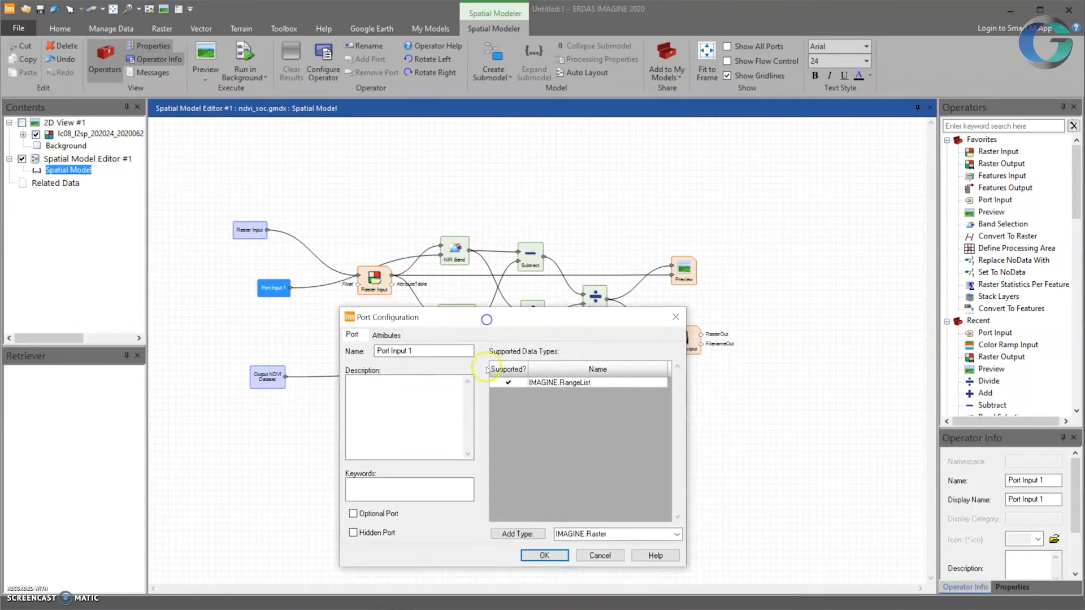
left_click_drag(422, 353, 333, 353)
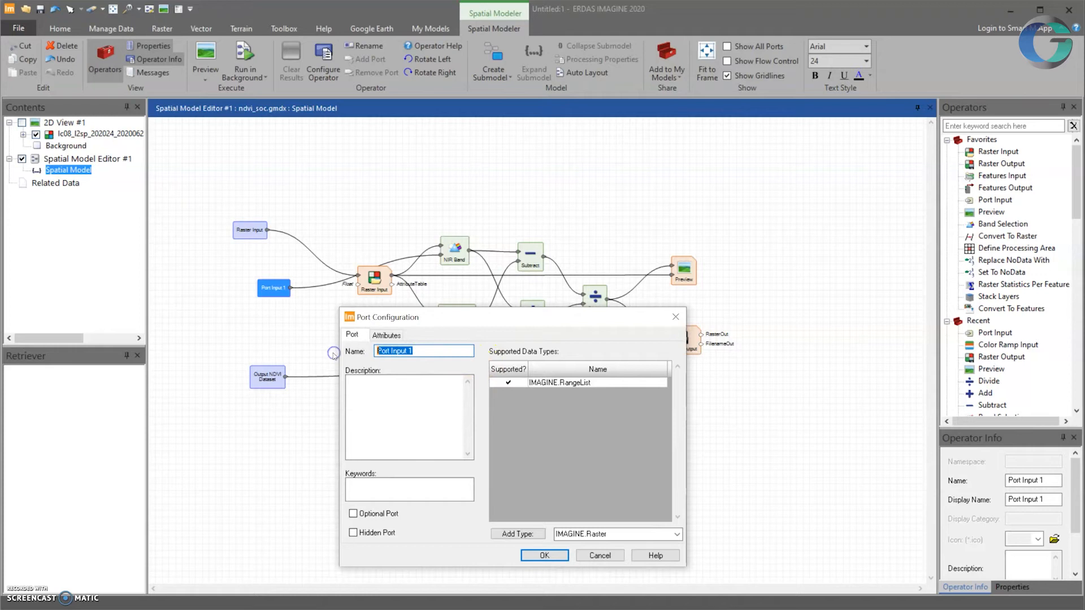
type("Infra Red Band")
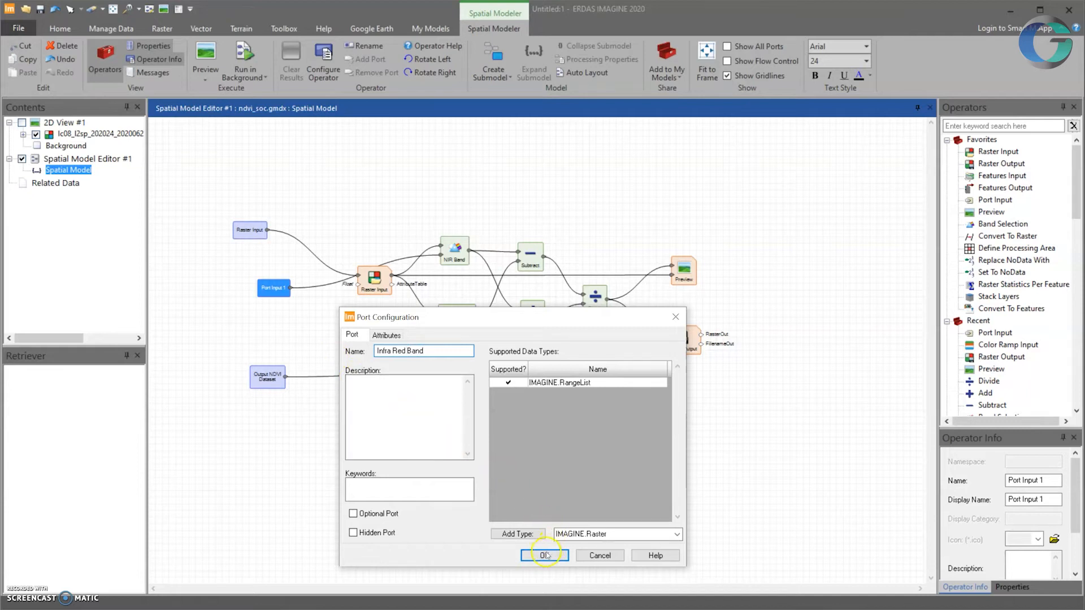
left_click(544, 555)
Step: Add a Port Input connected to the Vis Red Band operator's band selection port and name it Visible Red Band
left_click_drag(995, 200, 436, 323)
left_click(286, 326)
left_click_drag(184, 609, 219, 284)
left_click_drag(149, 315, 80, 316)
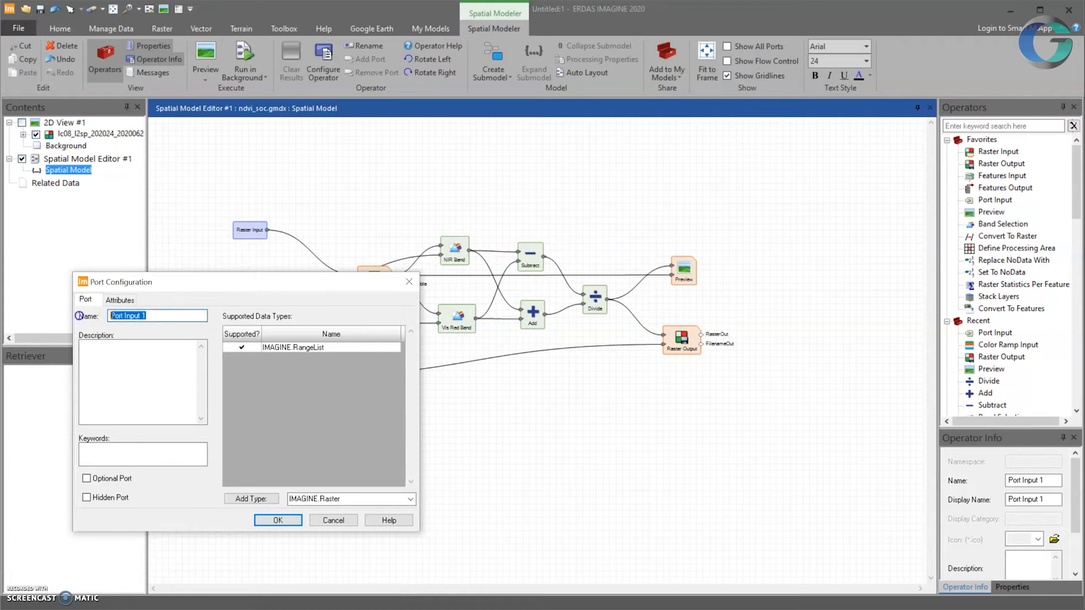
type("Visible Red Band")
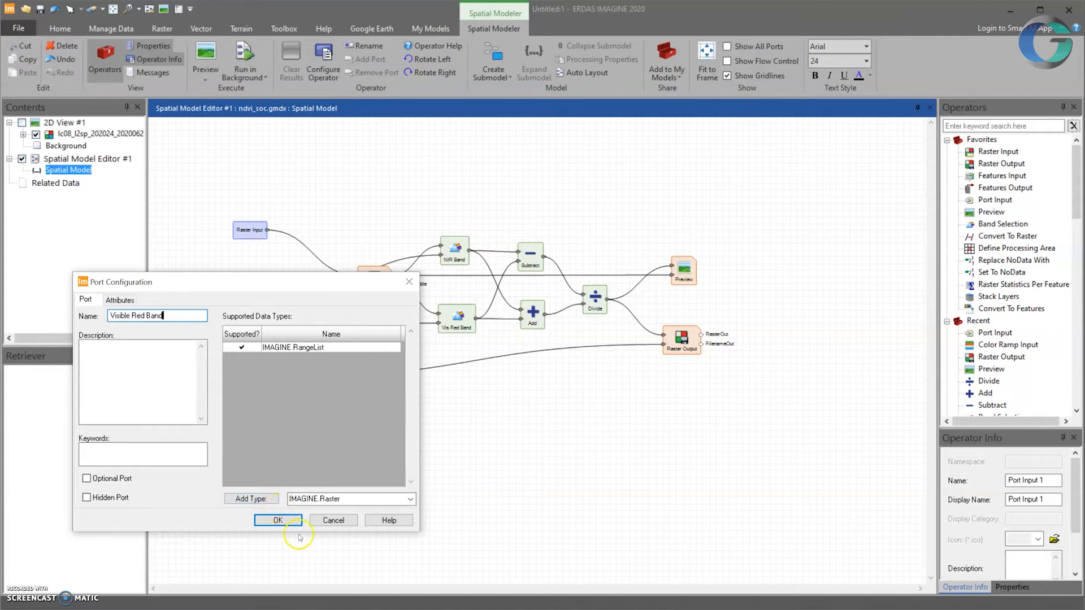
left_click(285, 520)
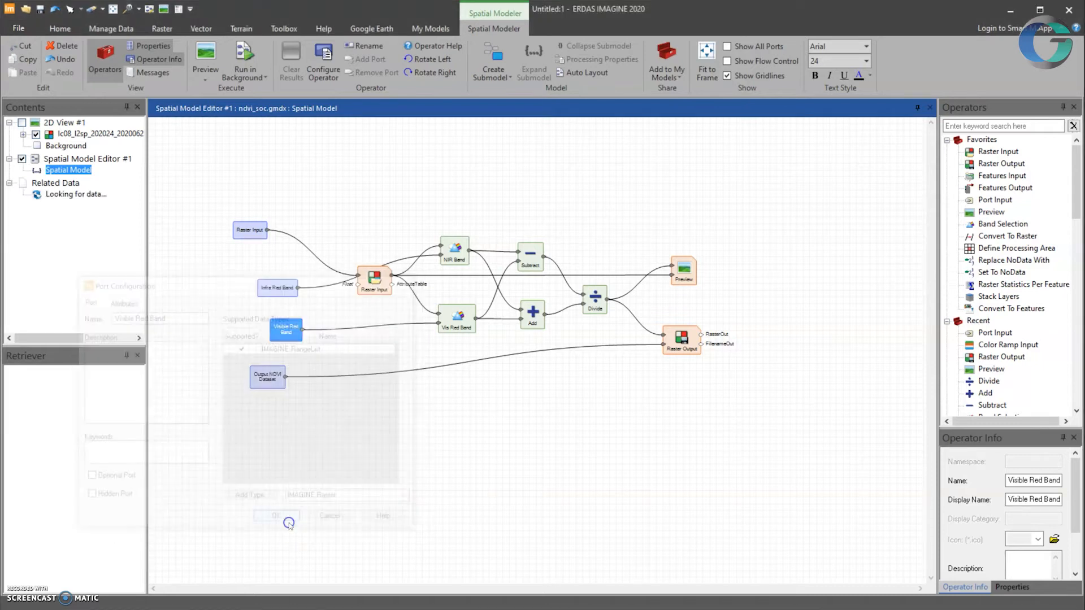
Step: Save the spatial model under the new file name ndvi_soc3.gmdx in the l8_collection2 folder
right_click(364, 188)
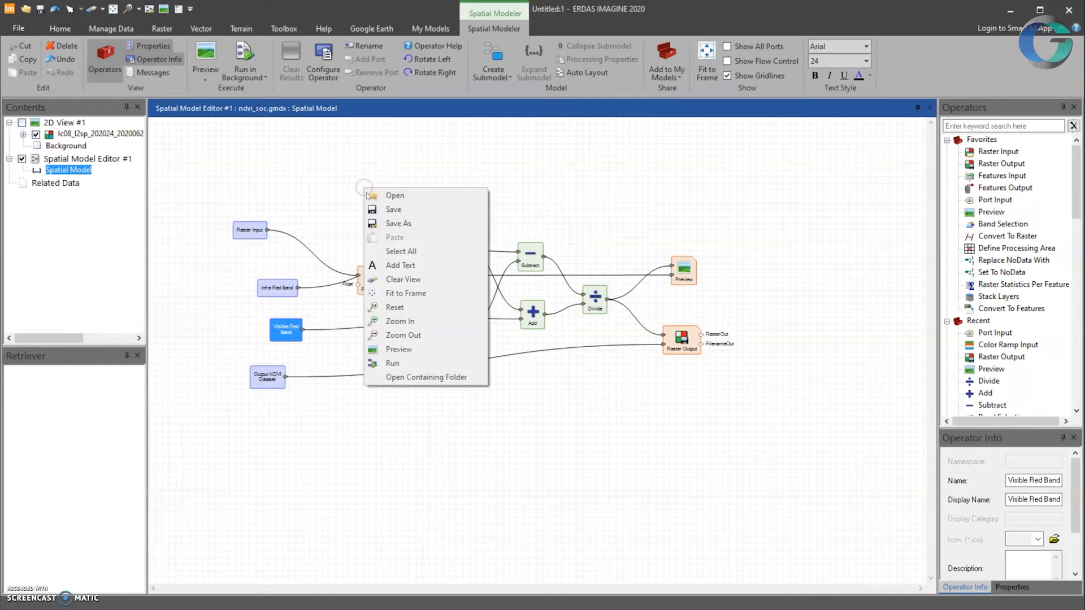
left_click(395, 218)
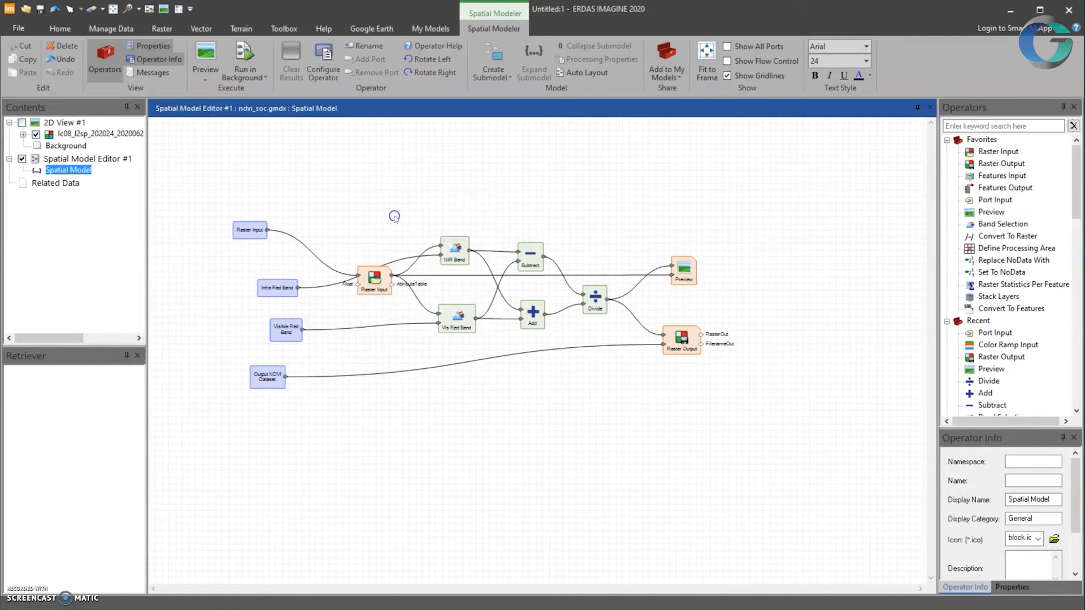
right_click(343, 181)
left_click(376, 217)
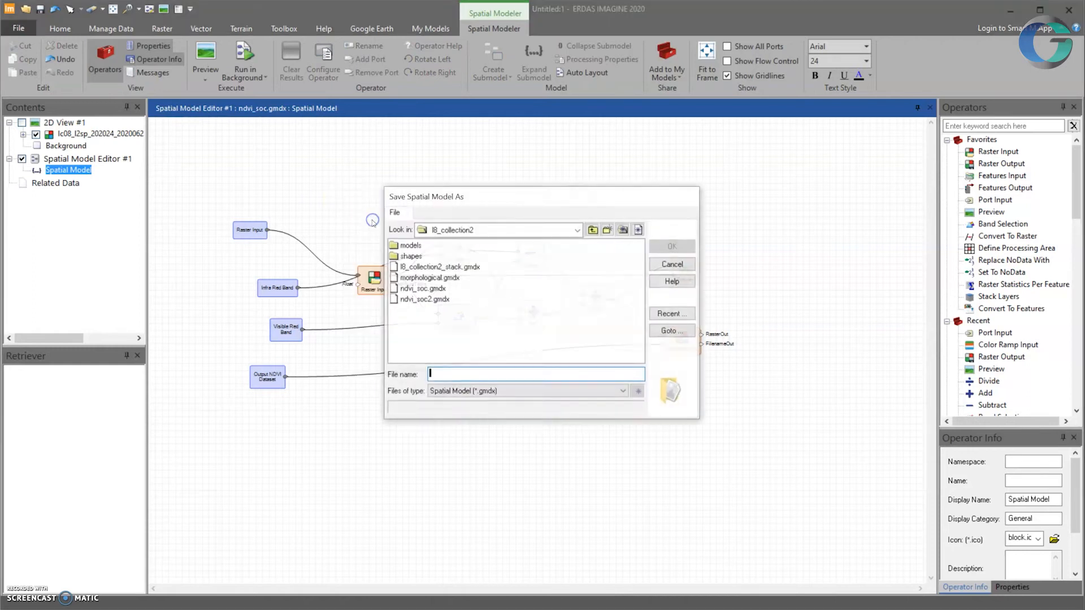
left_click(431, 290)
left_click(427, 299)
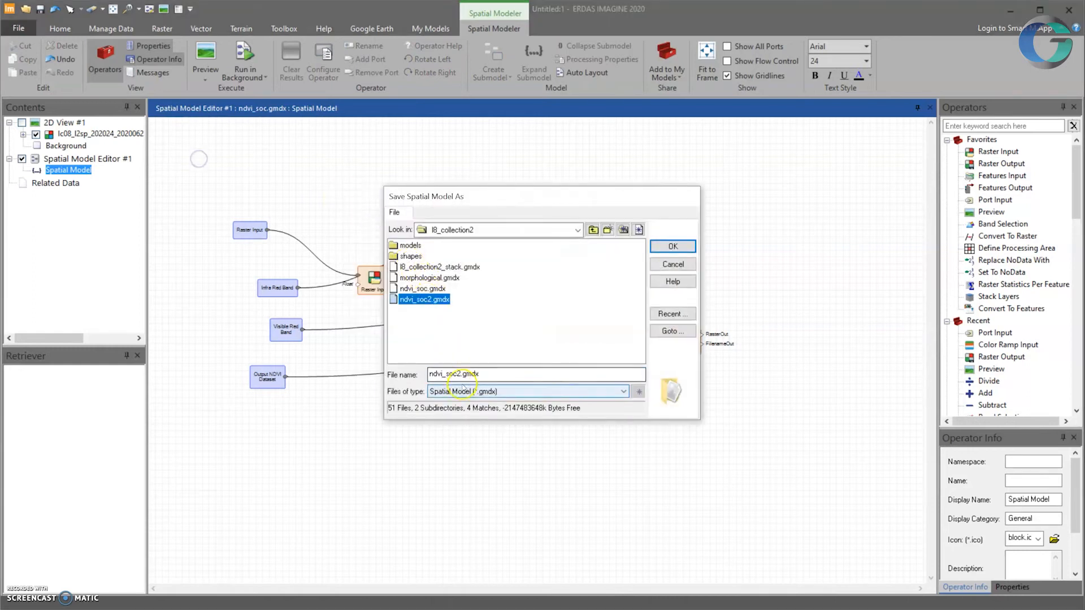
left_click(461, 374)
key("BackSpace")
type("3")
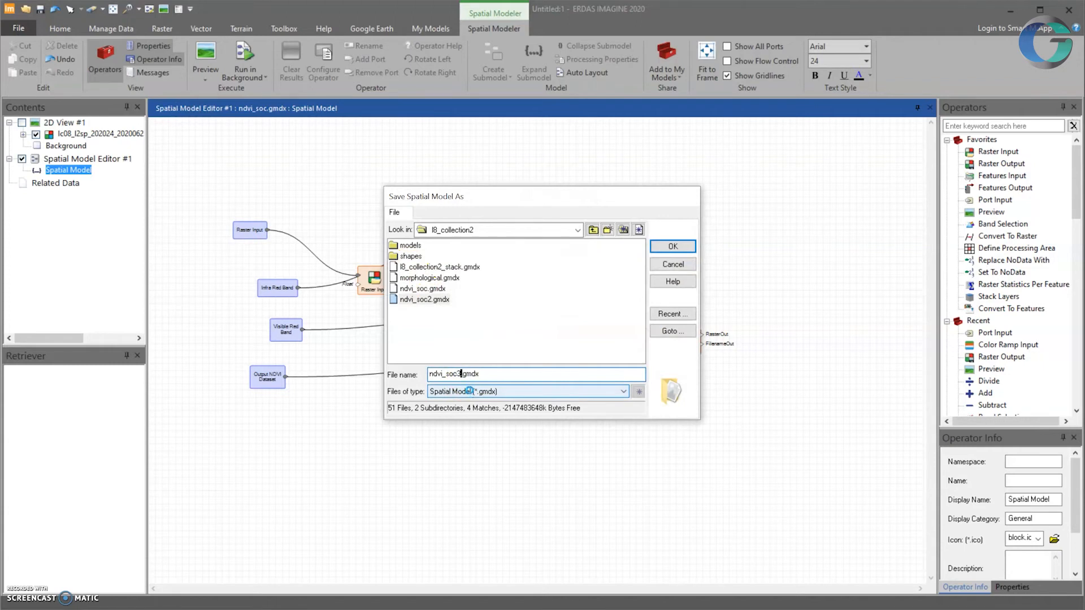
key("Return")
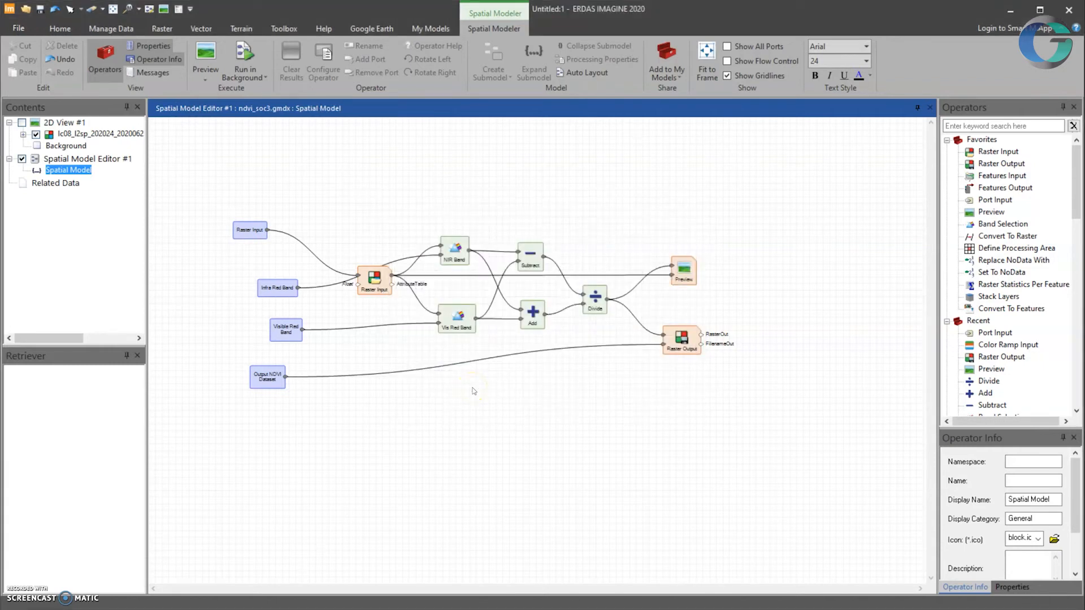
Step: Check the model's input dialog in a preview run, close it, and clear the default file value of the Raster Input property
left_click(207, 57)
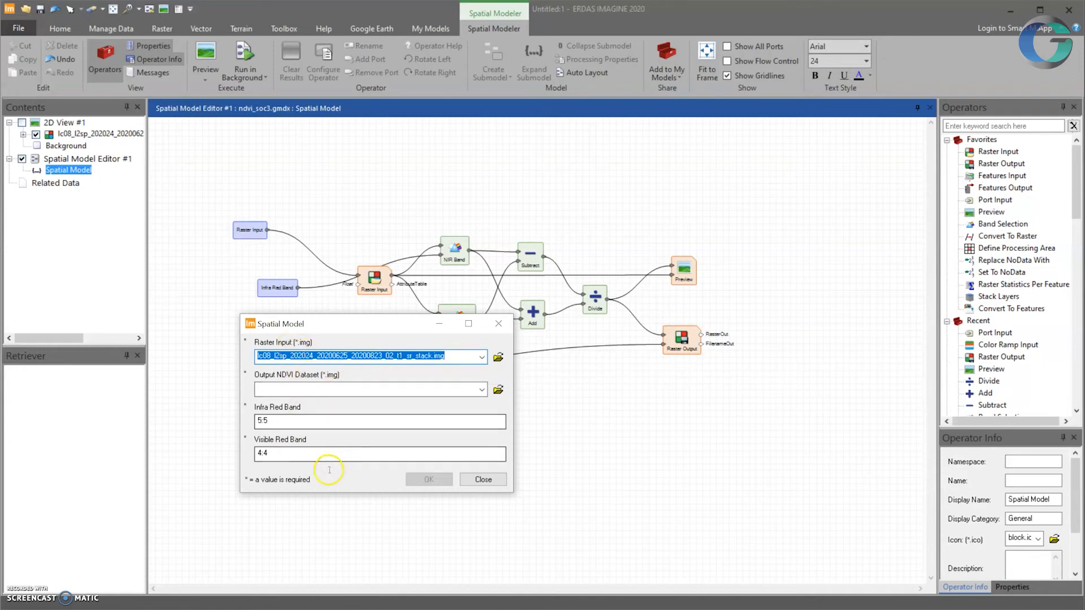
left_click(478, 480)
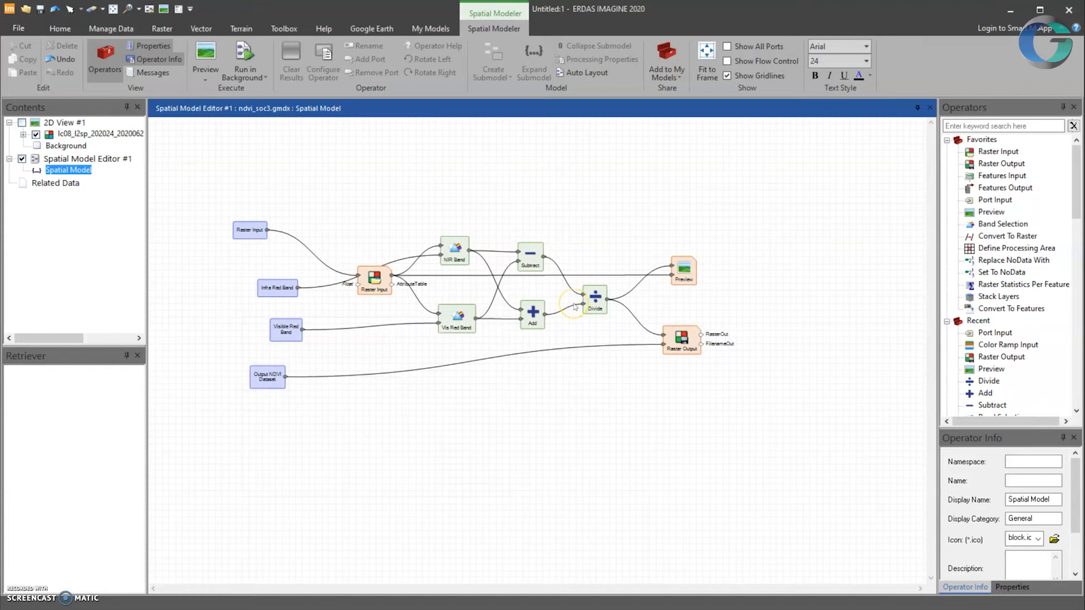
left_click(1014, 588)
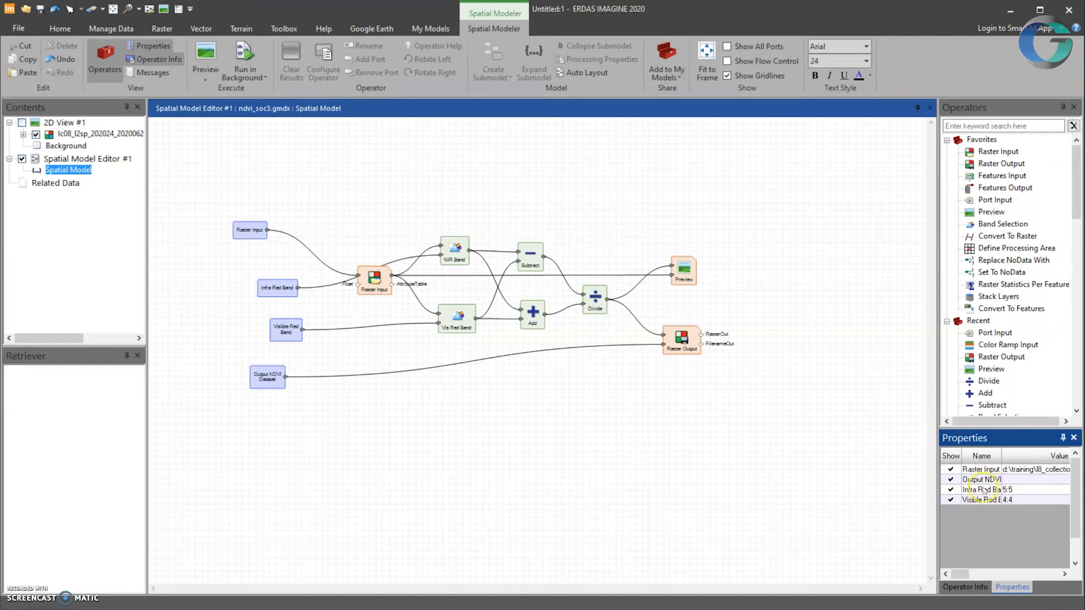
left_click(1031, 478)
left_click(1028, 470)
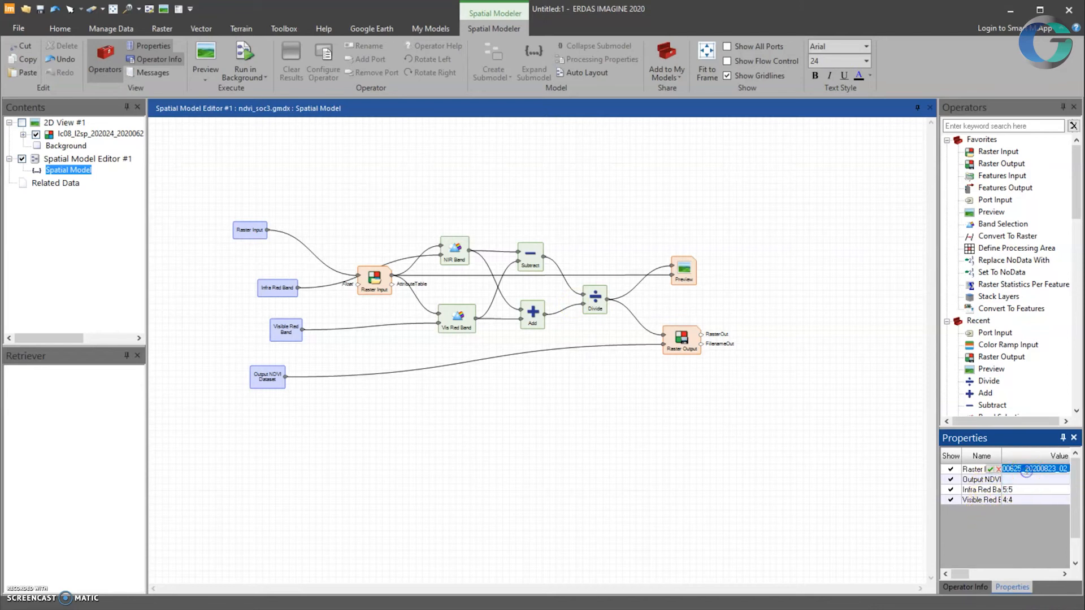
key("BackSpace")
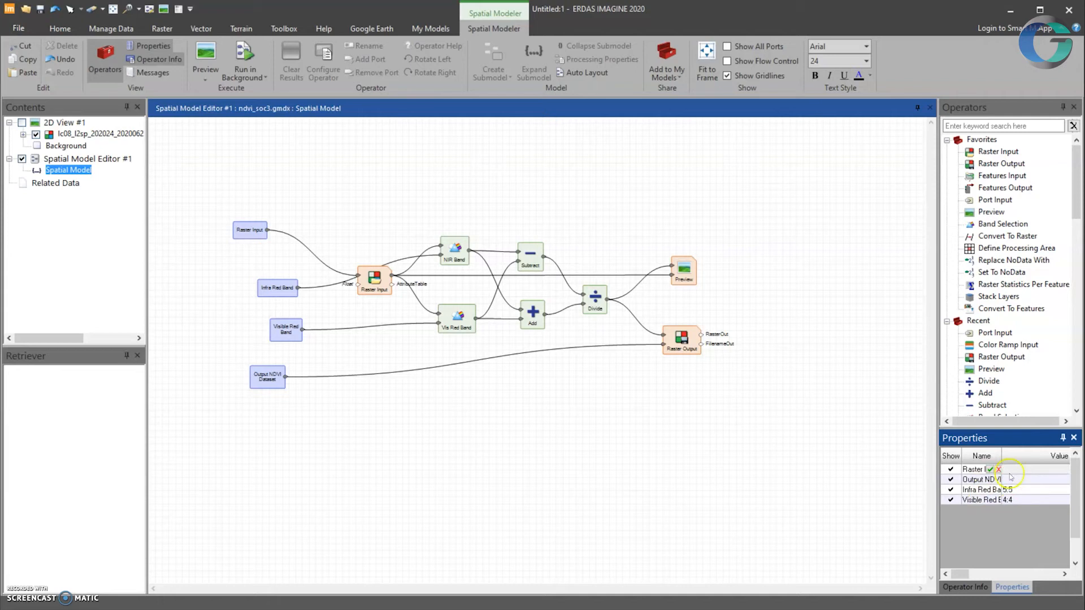
left_click(831, 477)
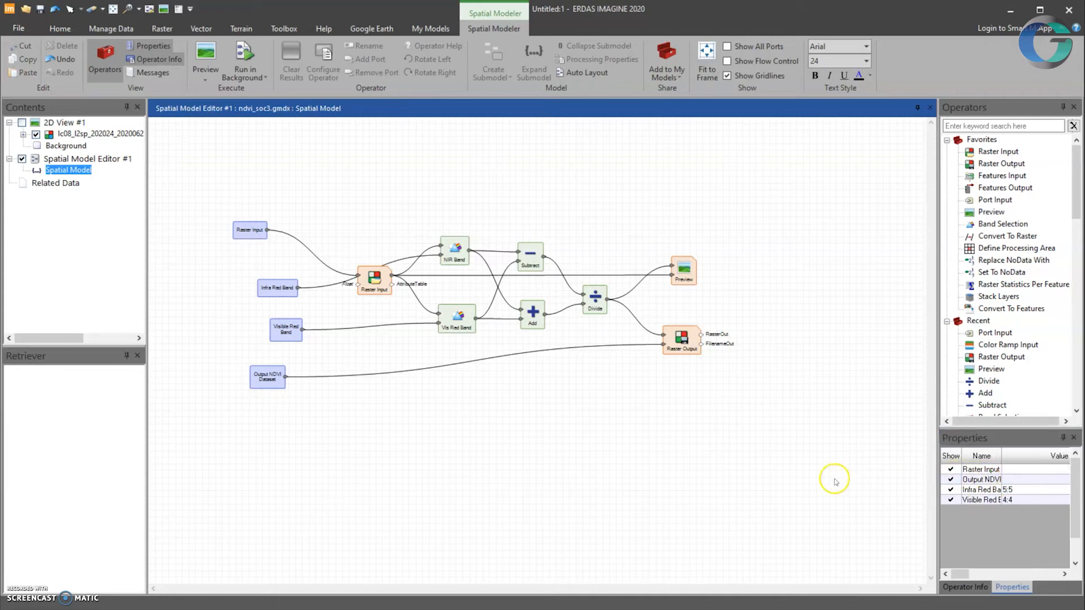
Step: Reorder the model's properties so Infra Red Band and Visible Red Band come before Output NDVI Dataset
right_click(976, 491)
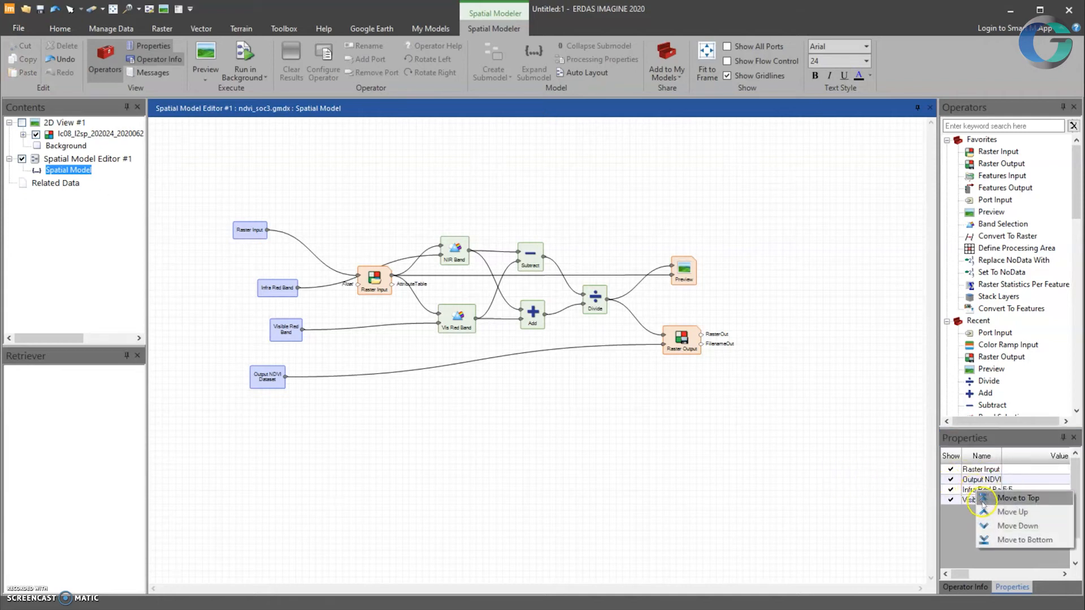
left_click(1012, 512)
right_click(981, 499)
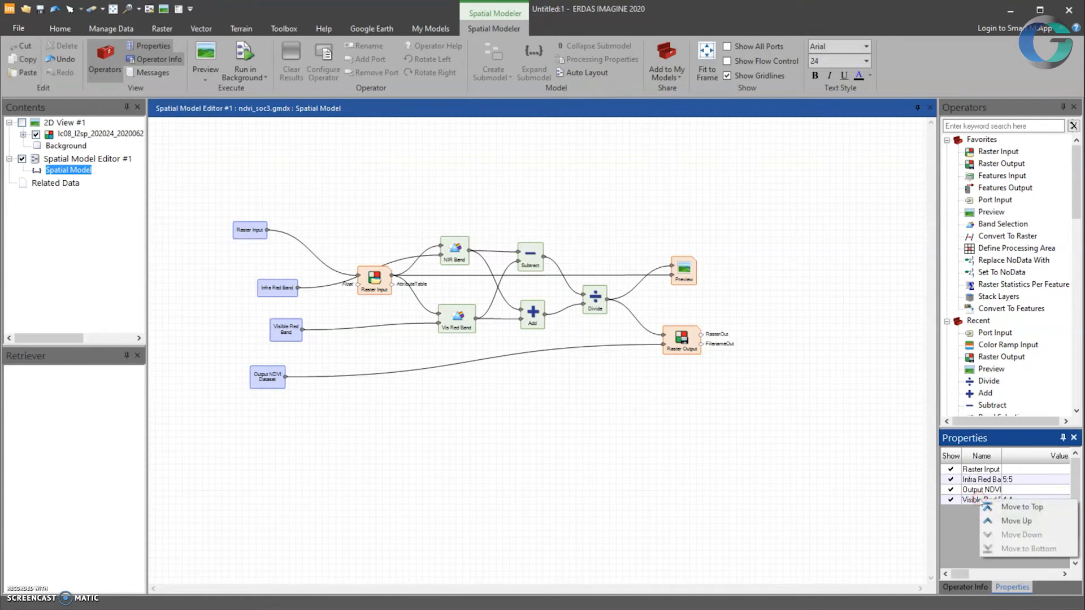
left_click(1000, 519)
left_click(717, 498)
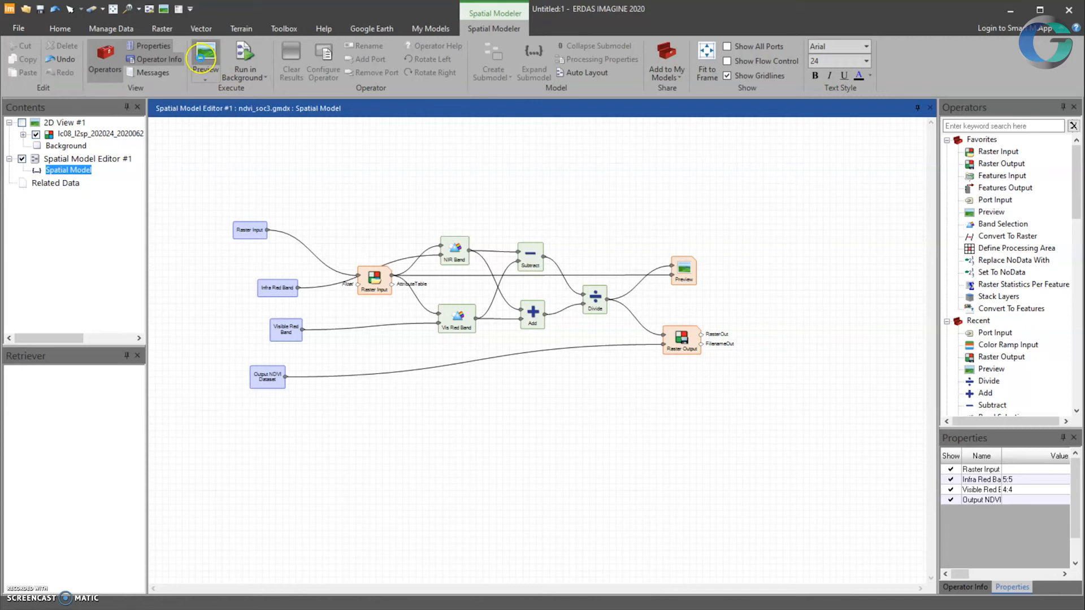
Step: Preview the model to check the order and default values in its input dialog, and close the dialog without running
left_click_drag(390, 609, 386, 301)
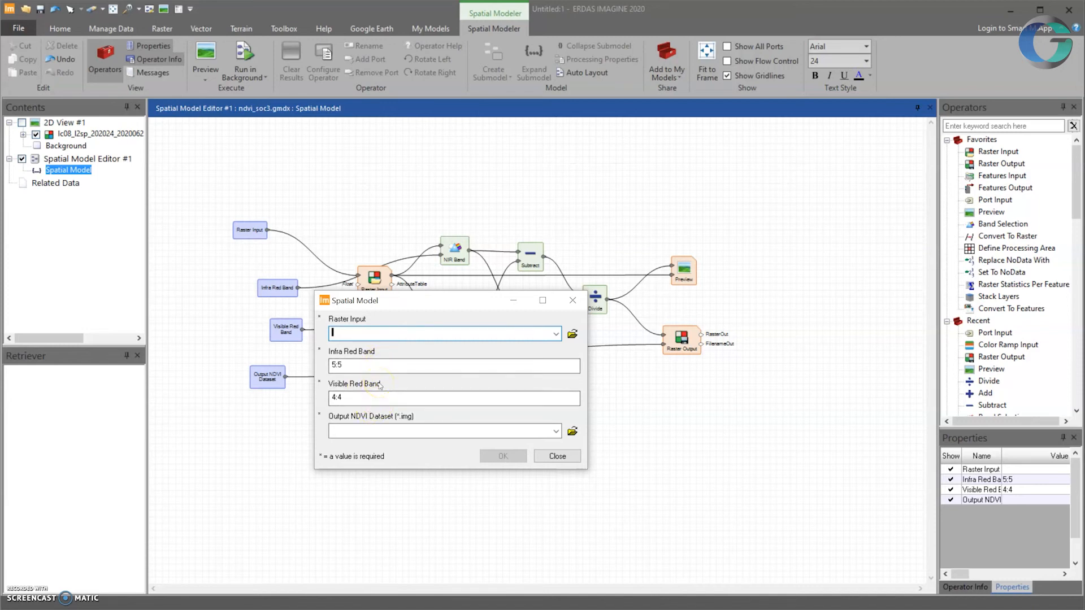
left_click(574, 458)
left_click(570, 457)
left_click(820, 502)
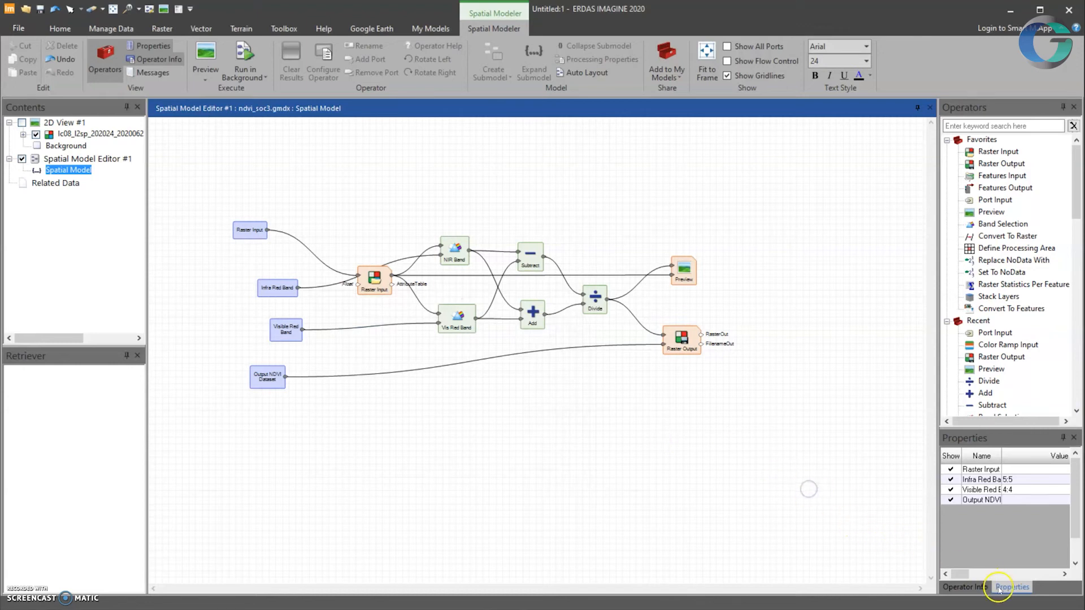
Step: Fill in the model's operator info with the author's name as namespace, NDVI as name and display name, and Indices as display category
left_click(978, 587)
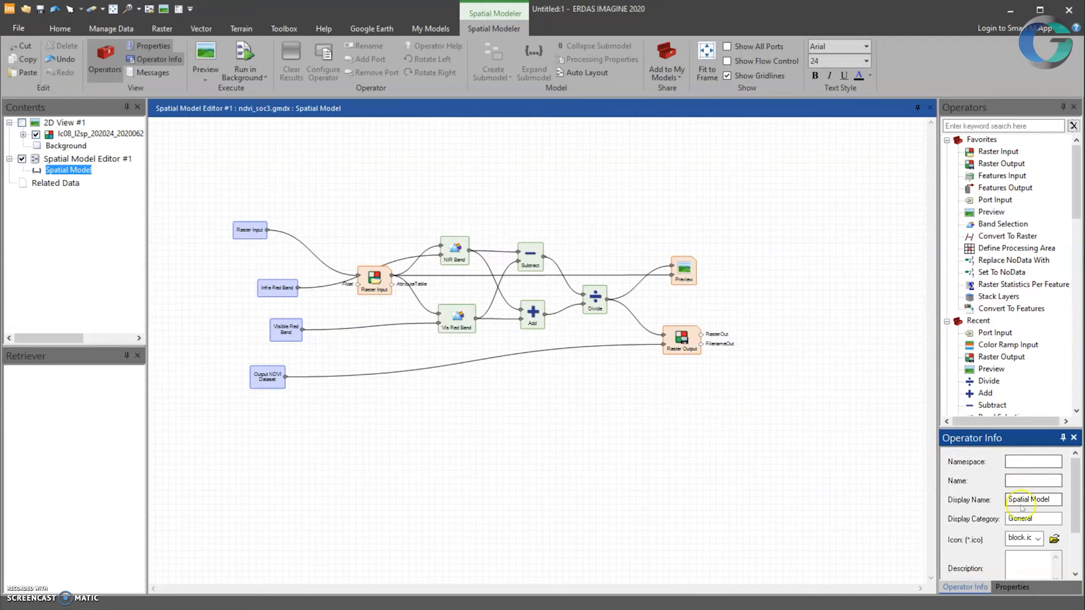
left_click(1024, 464)
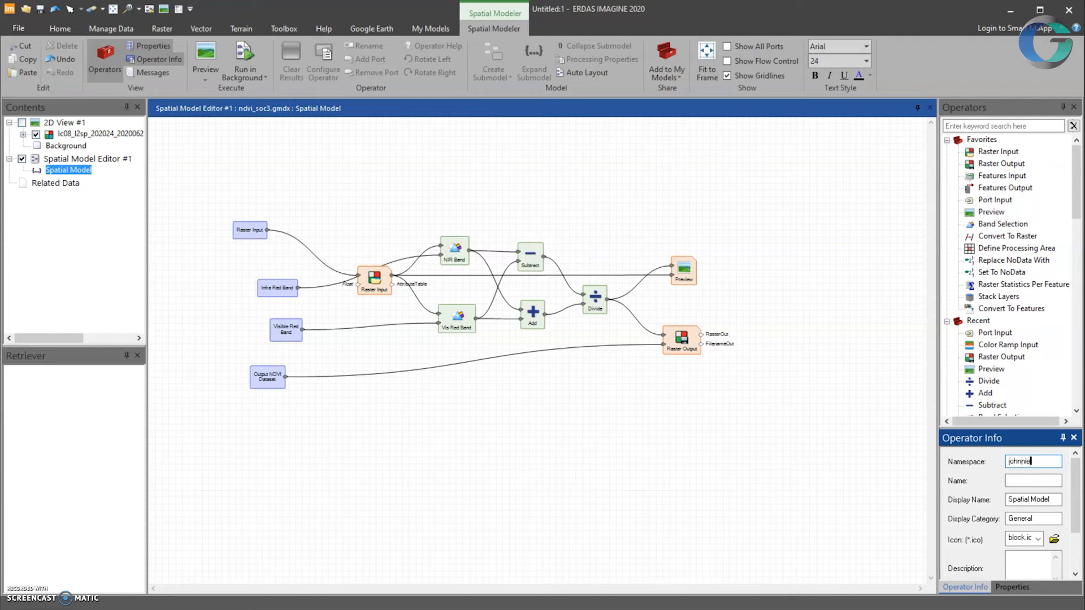
type("johnnieshannon")
key("Tab")
key("Tab")
type("N")
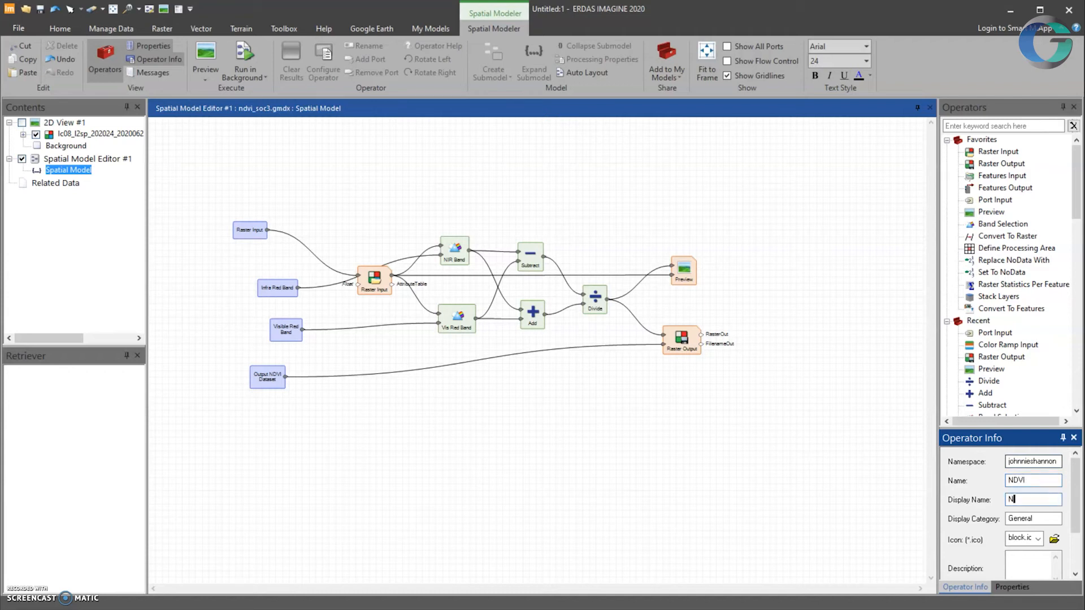
key("Tab")
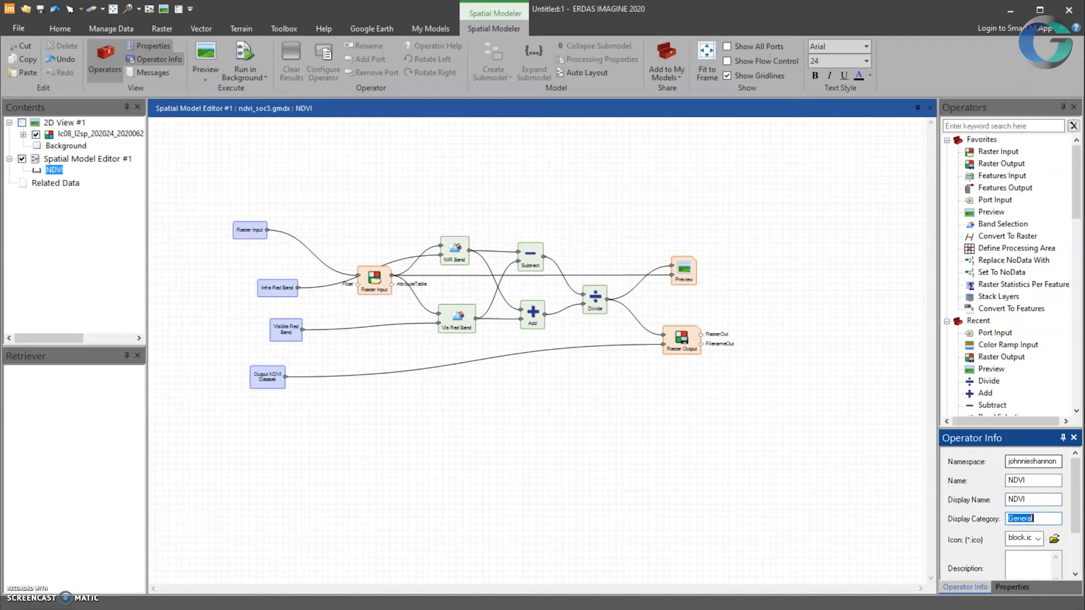
type("Indices")
key("Tab")
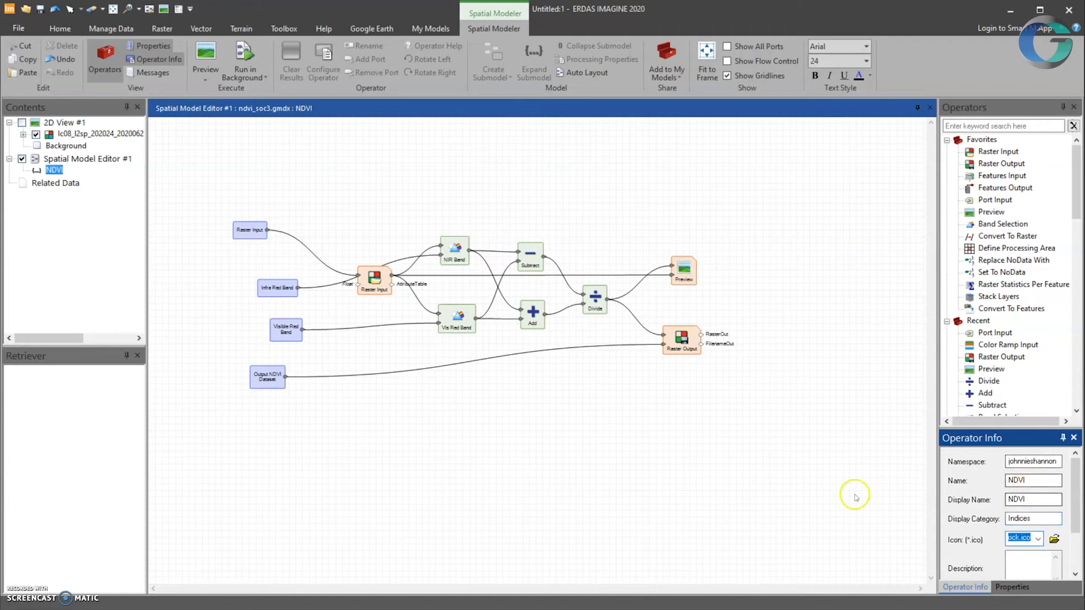
Step: Set the model's icon to fields.ico from the L8_collection2 folder in the Training directory
left_click(1054, 539)
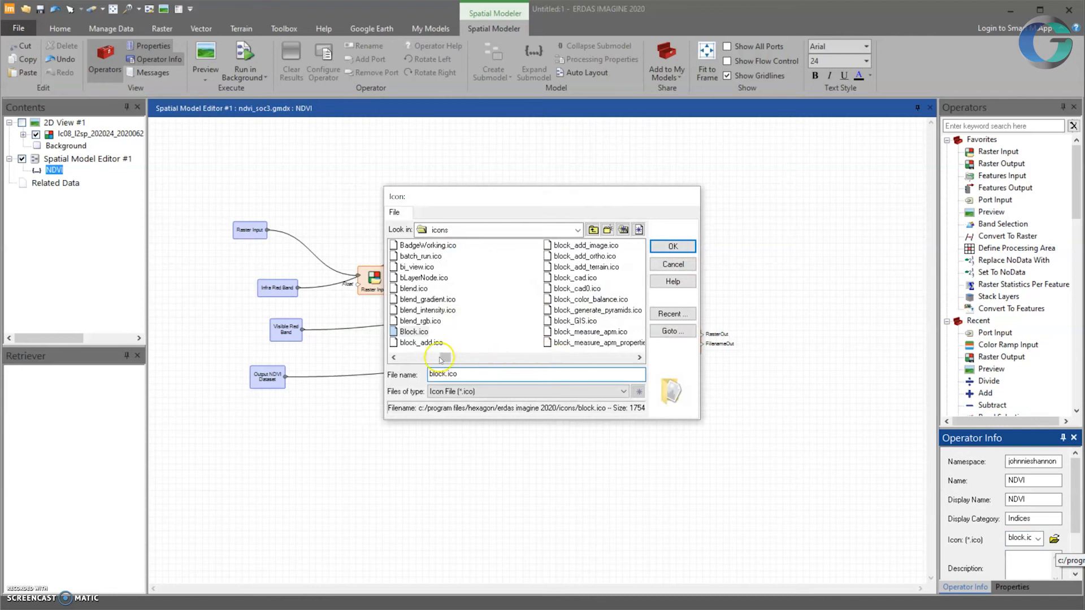
left_click(679, 332)
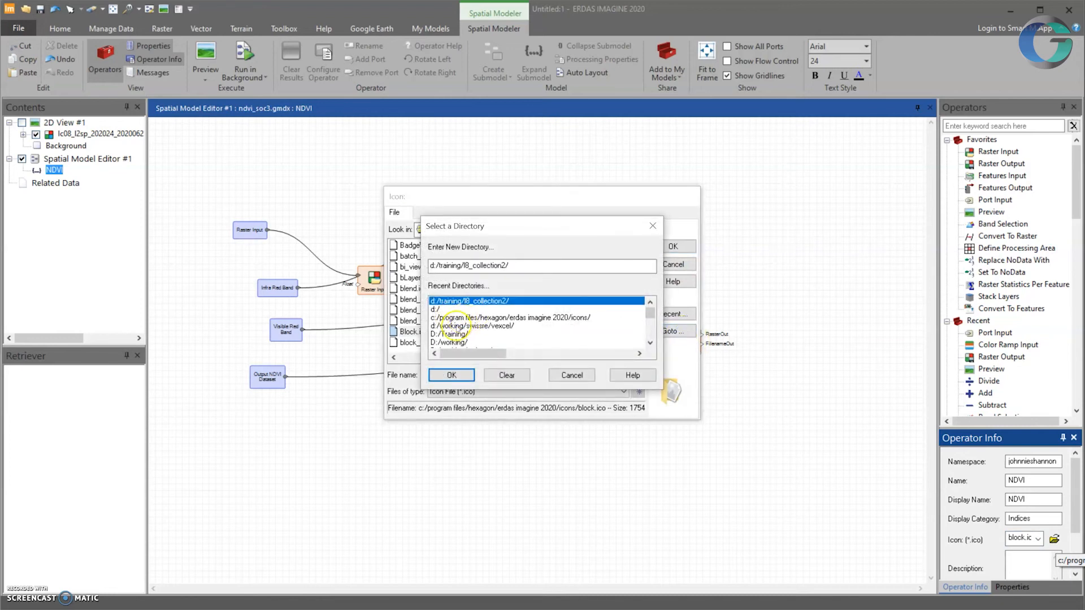
double_click(455, 334)
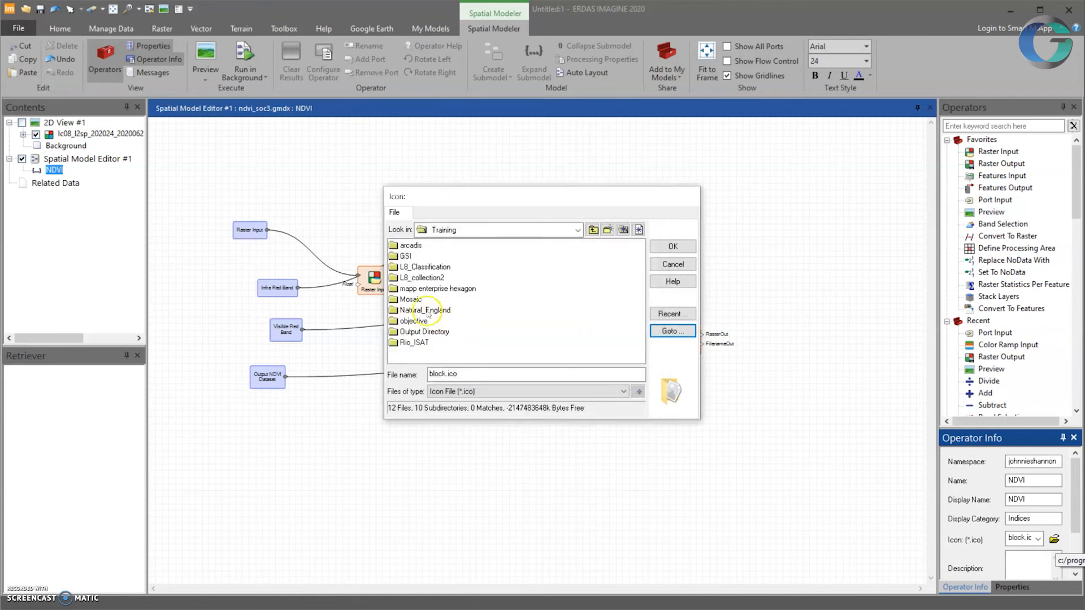
double_click(427, 280)
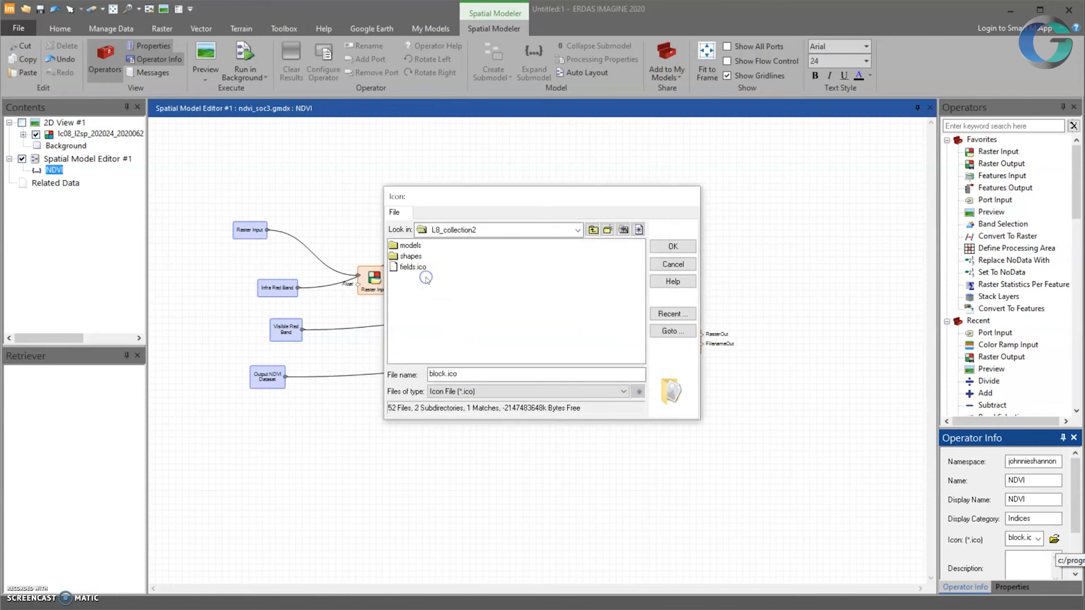
left_click(414, 266)
left_click(664, 248)
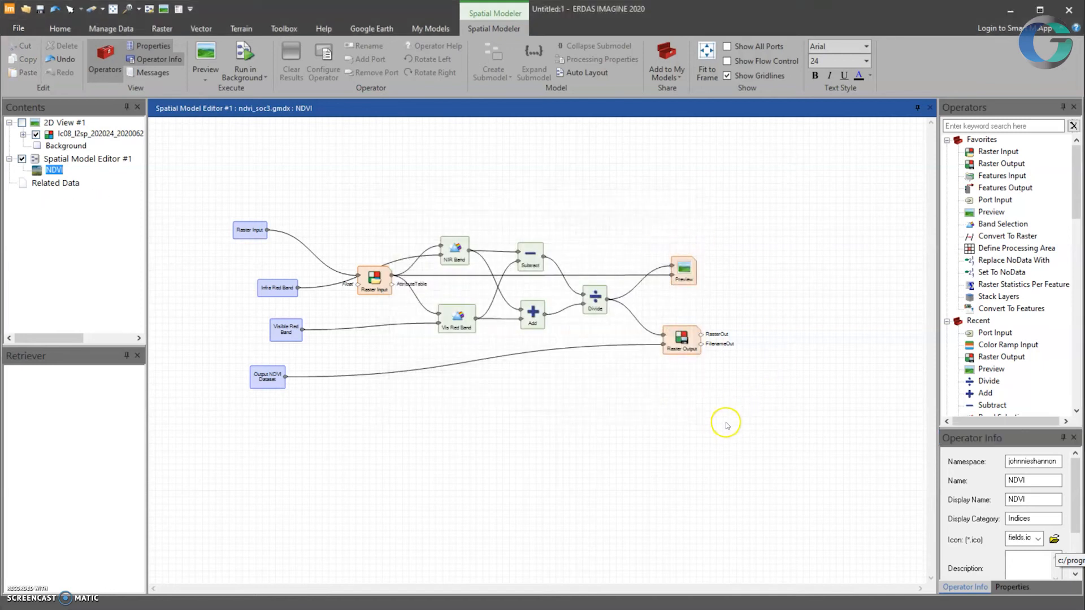
Step: Enter the model description "This creates an NDVI dataset from a raster input"
left_click(1021, 560)
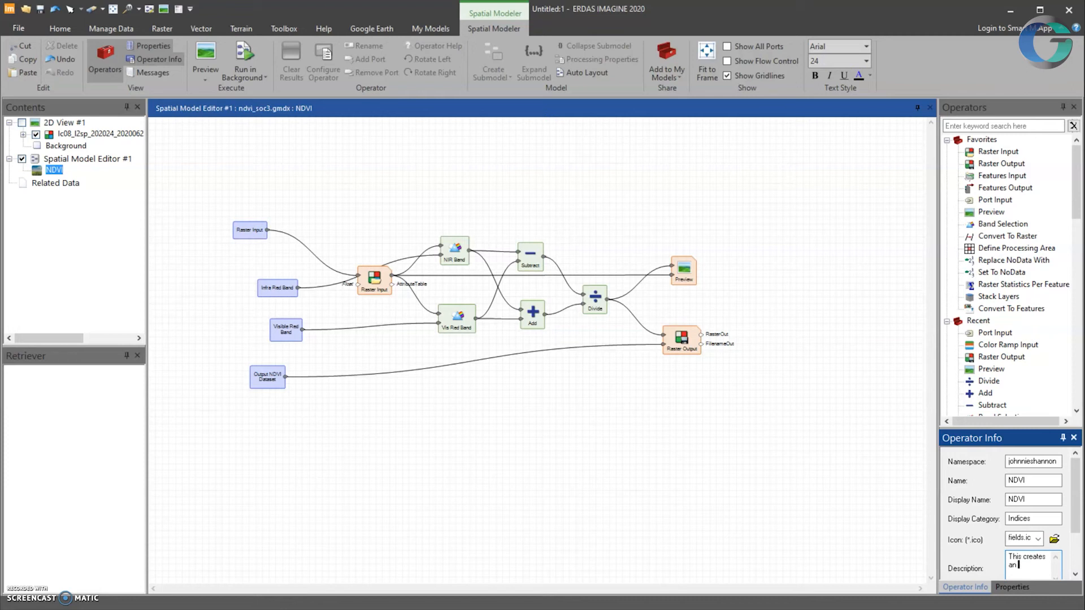
type("taset from a raster input")
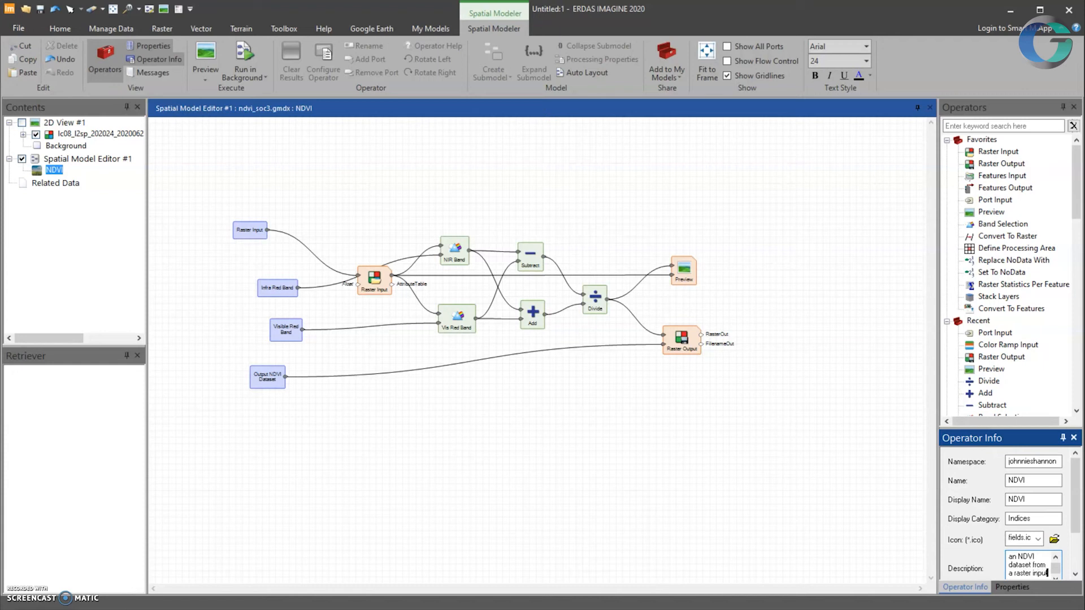
left_click(749, 493)
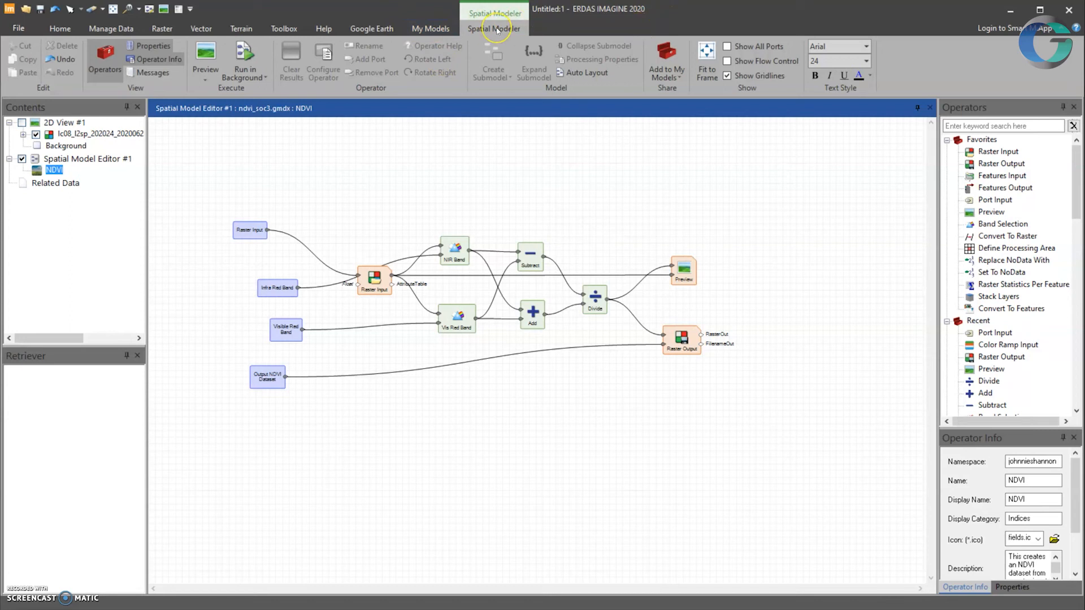
Step: Add the model to My Models as NDVI in the Indices category, replacing the existing model of that name
left_click(669, 55)
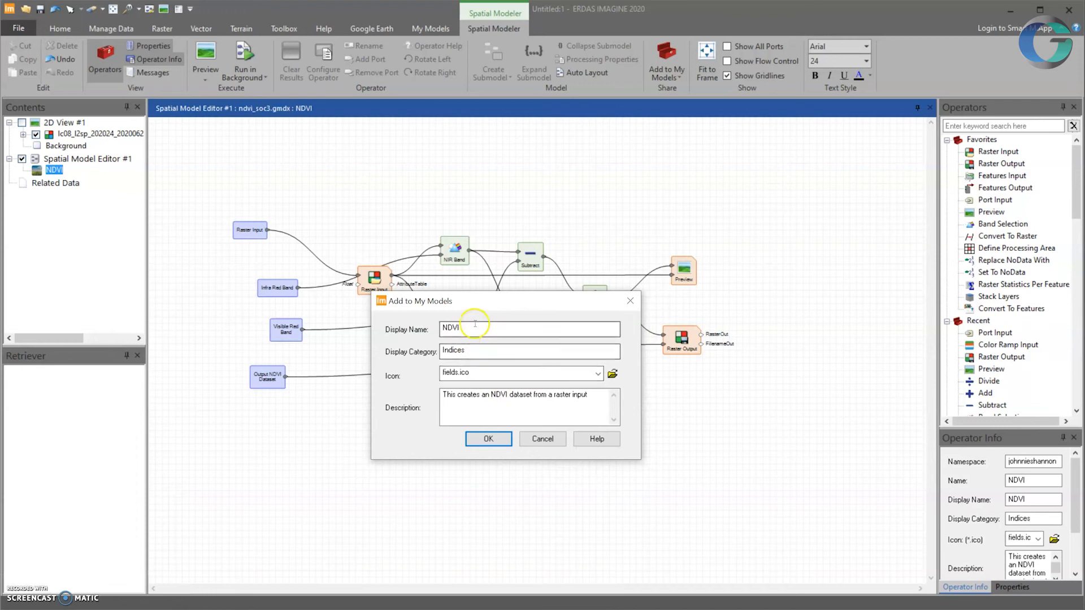
left_click(488, 439)
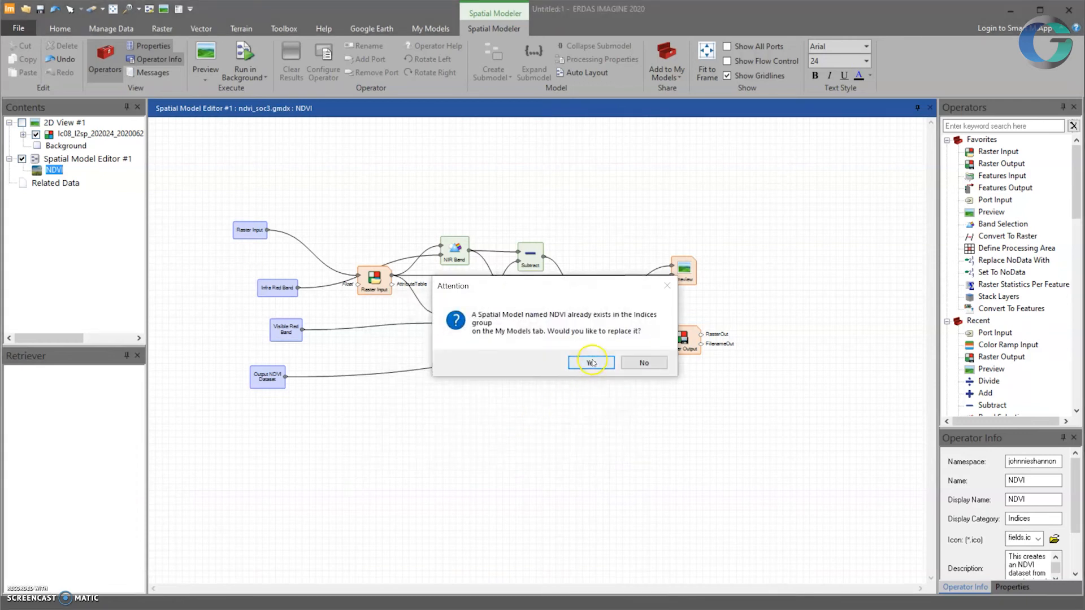
left_click(591, 363)
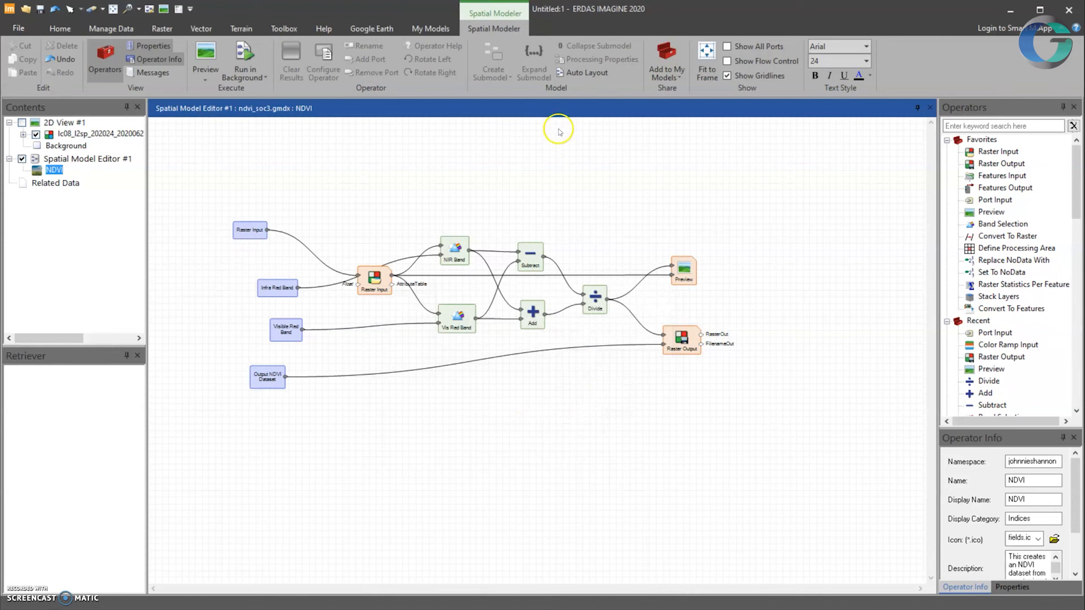
Step: Launch the NDVI model from the Indices group of My Models to examine its input dialog
left_click(428, 29)
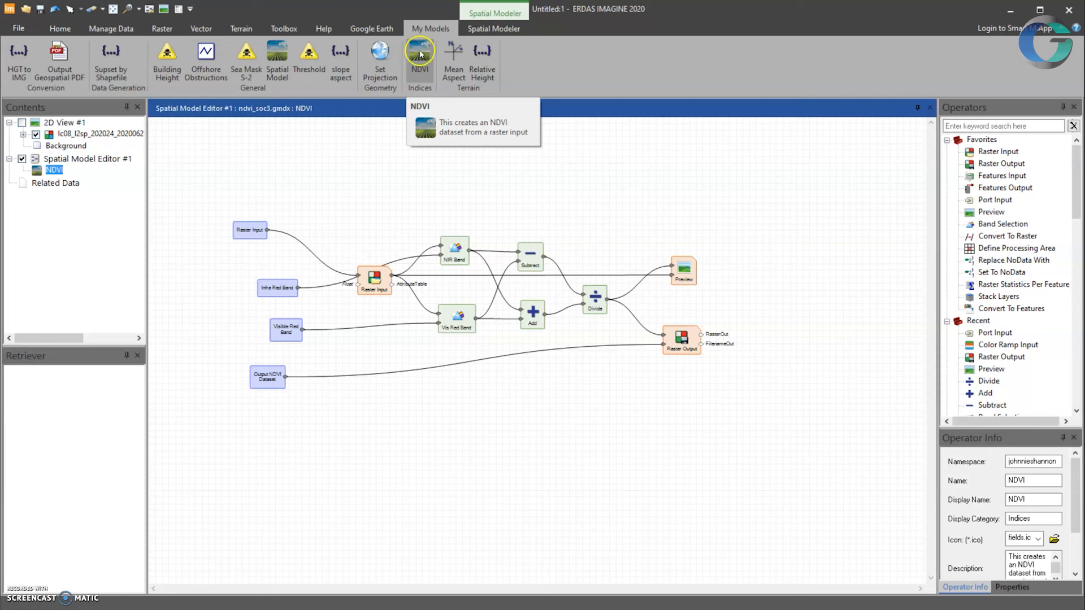
left_click(420, 57)
left_click(421, 57)
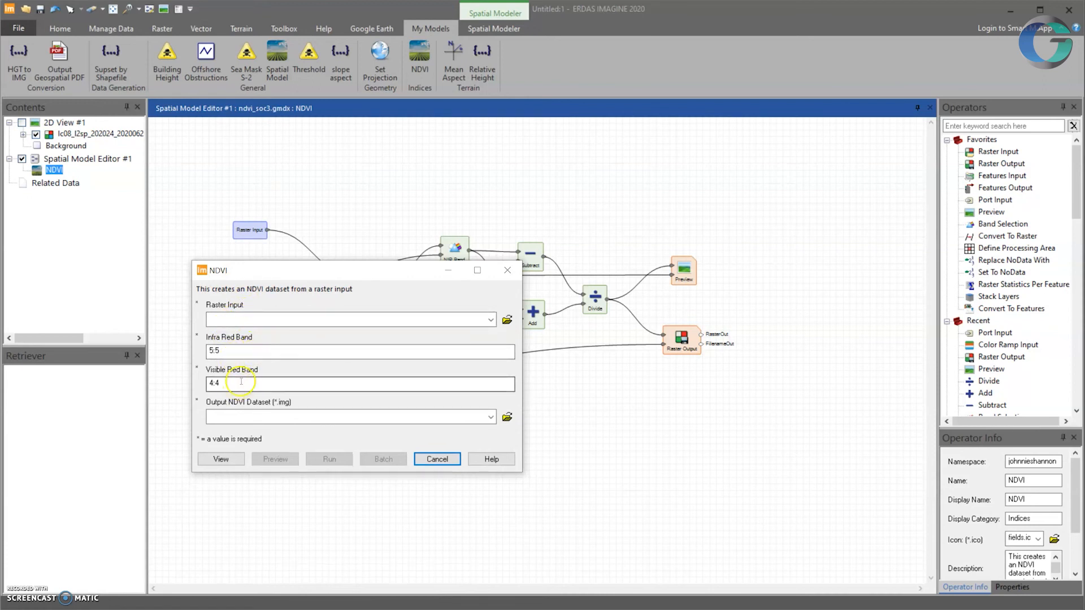
Step: Set the NDVI raster input to lc08_l2sp_202024_20200625_20200823_02_t1_sr_stack.img and the output NDVI dataset to test.img
left_click(246, 322)
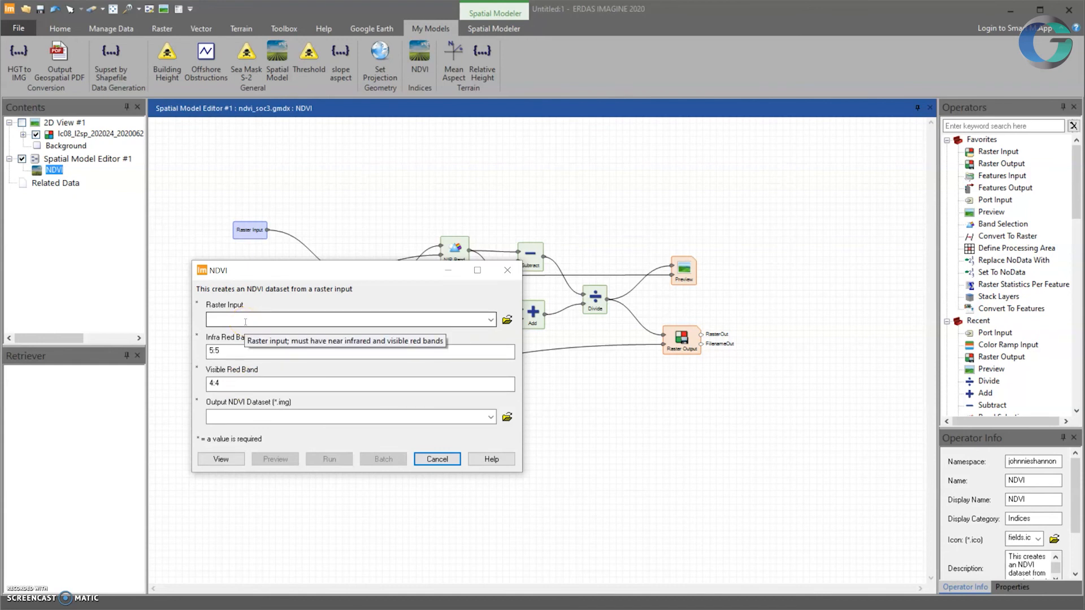
left_click(266, 418)
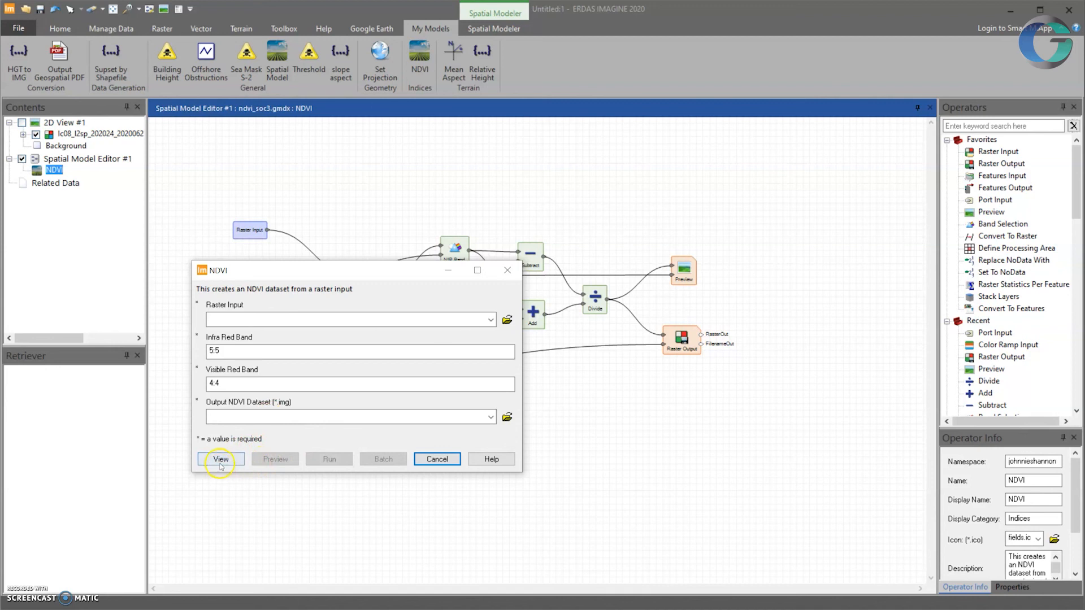
left_click(491, 320)
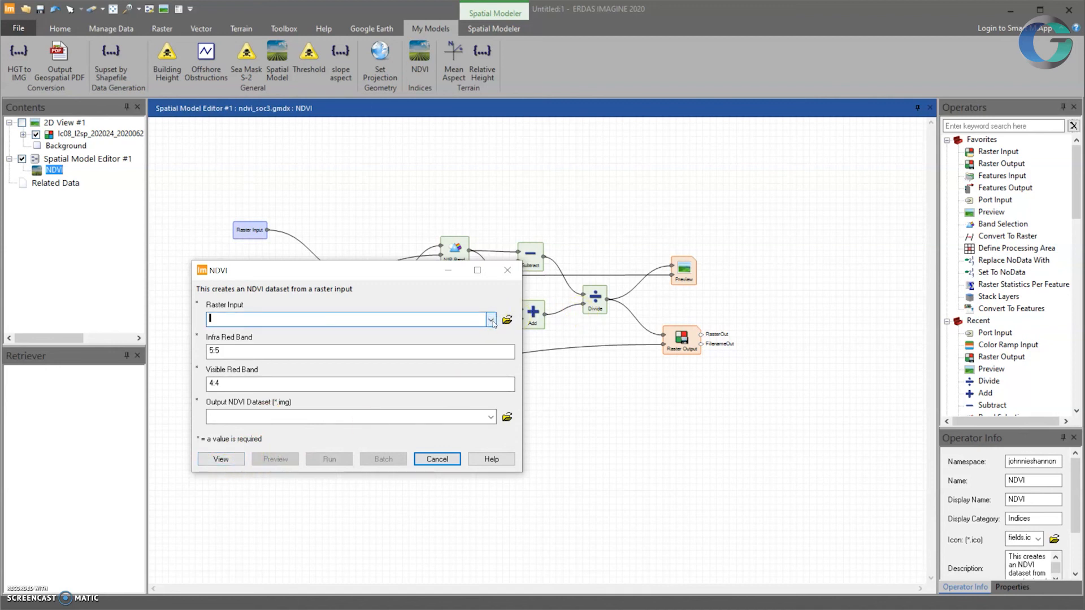
left_click(491, 320)
left_click(404, 371)
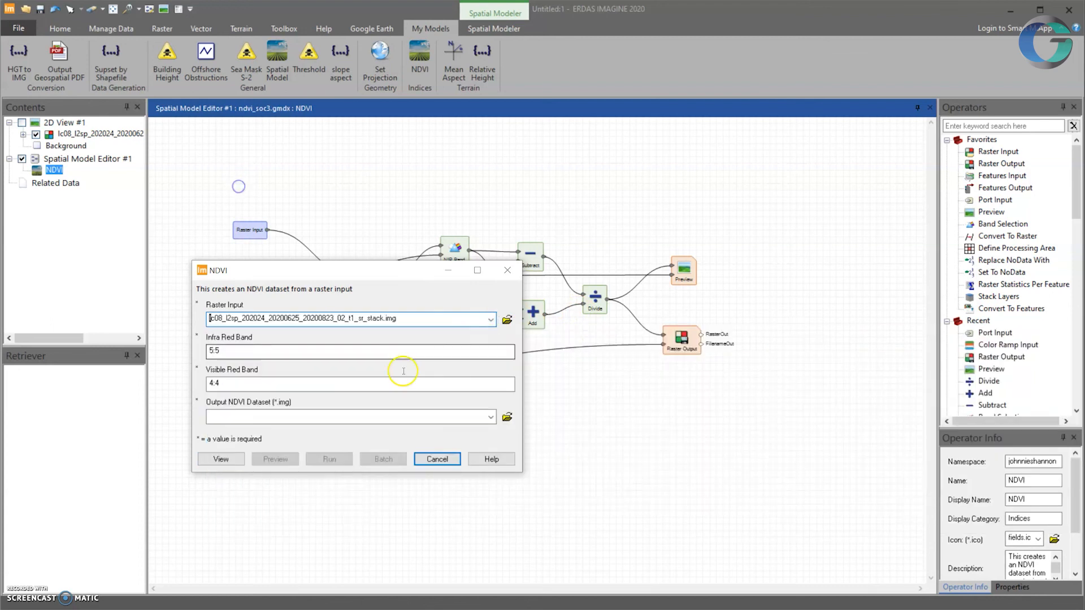
left_click(247, 418)
type("test.img")
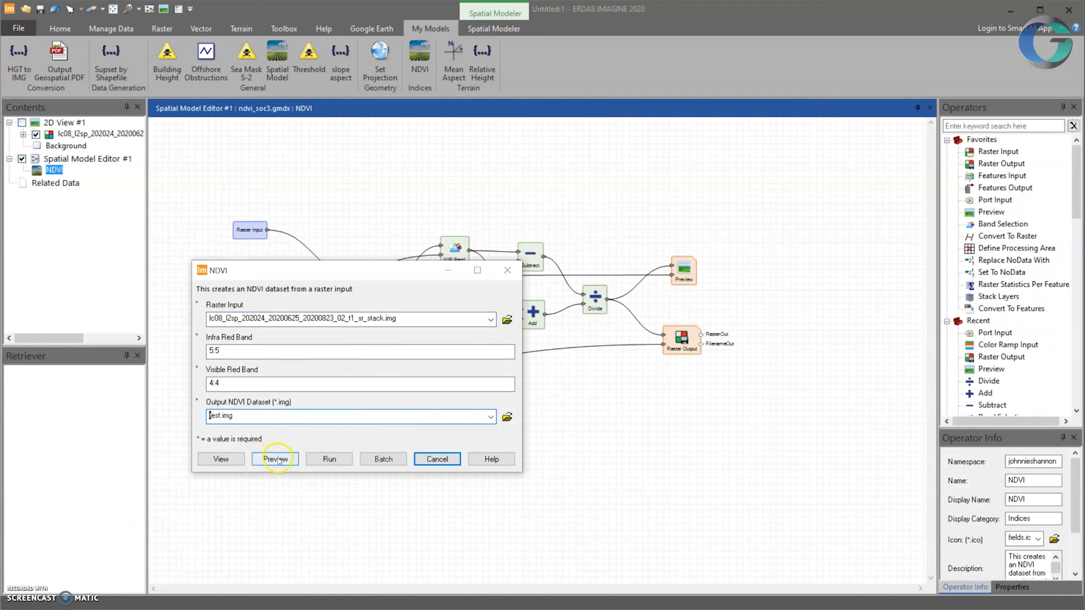
Step: Preview the NDVI model's result and fit the whole image in the preview view
left_click(277, 458)
left_click(694, 137)
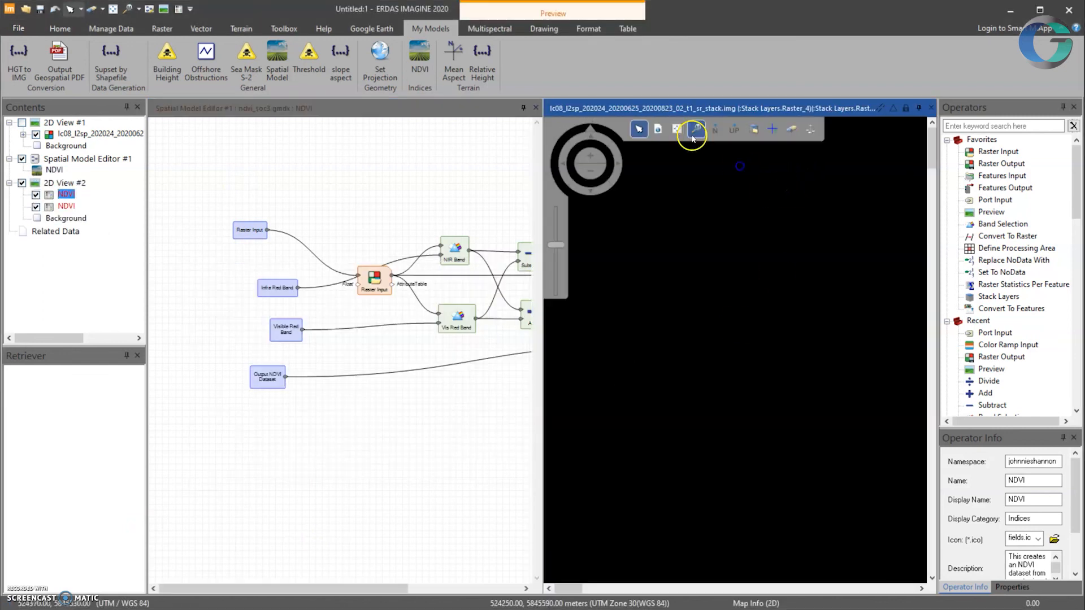
left_click(677, 130)
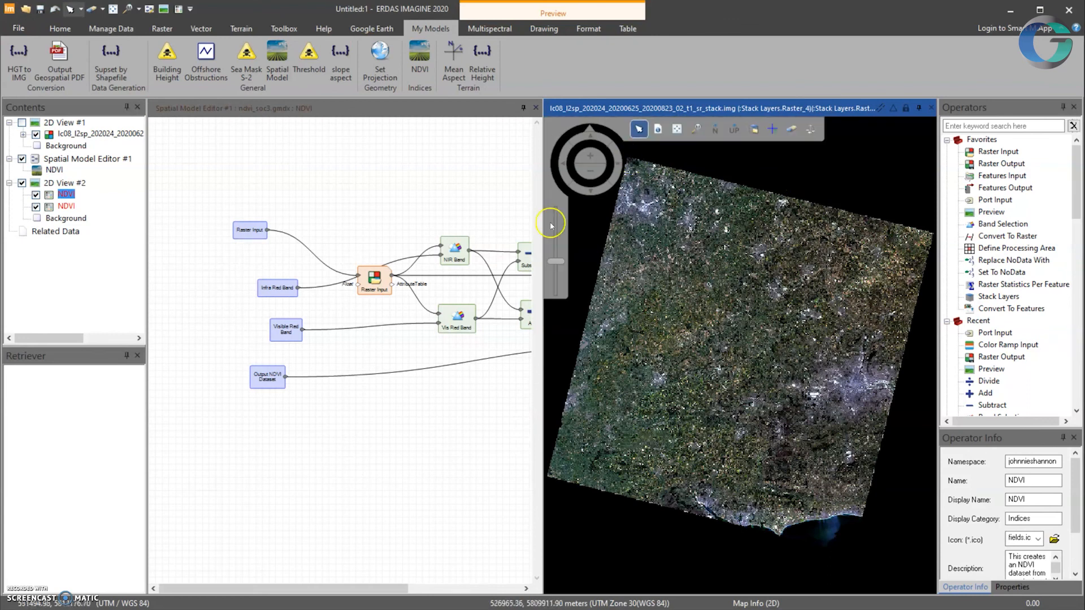
Step: Compare the source image with the NDVI layer using a Swipe transition, and close the preview view
right_click(667, 262)
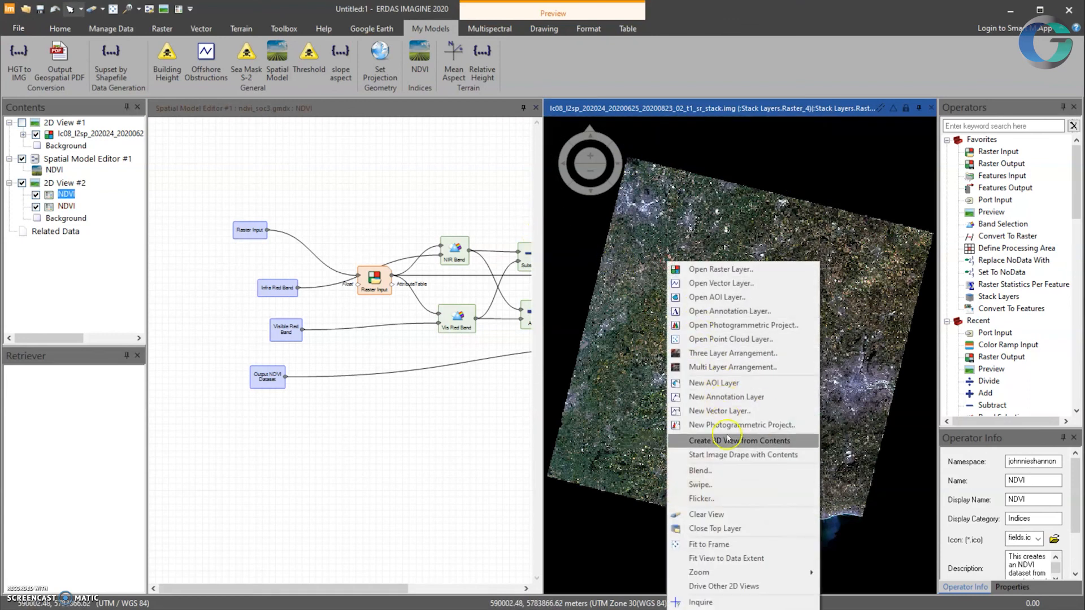
left_click(727, 485)
left_click_drag(742, 339, 829, 339)
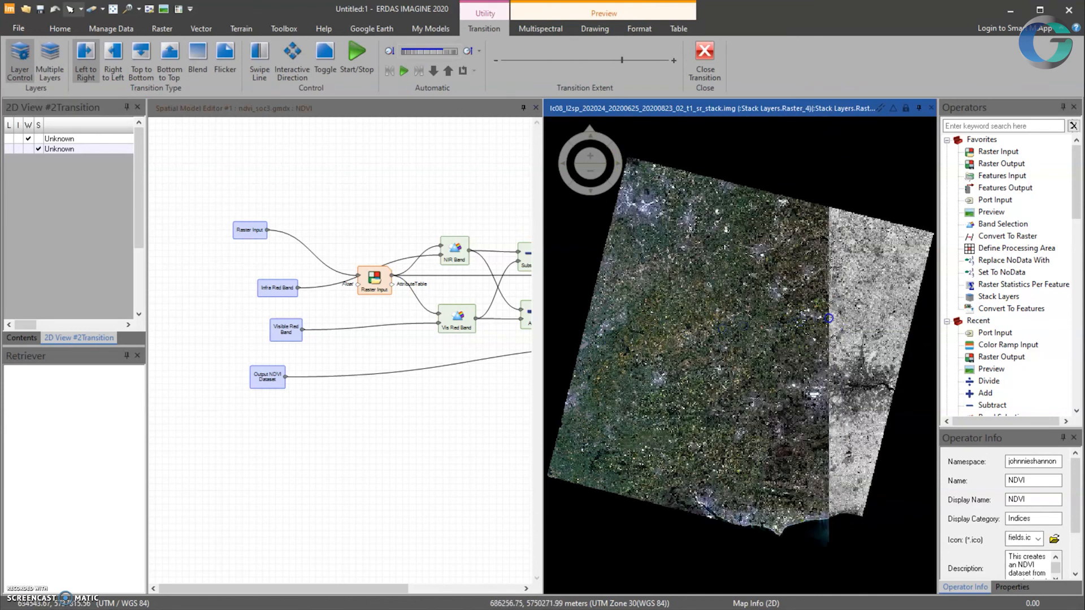
left_click(155, 279)
left_click(931, 108)
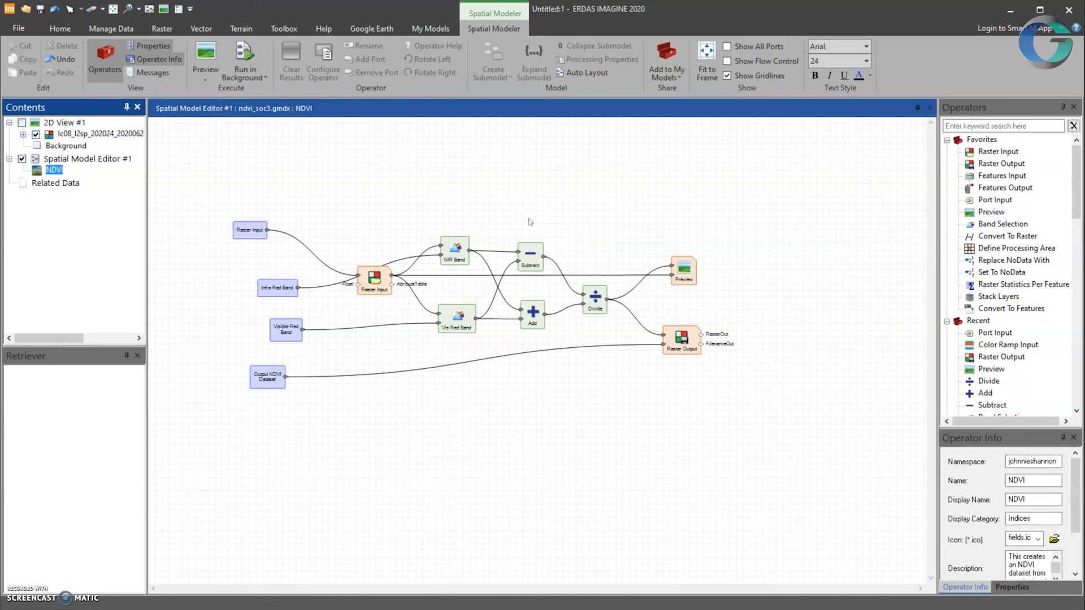
left_click_drag(517, 195, 532, 207)
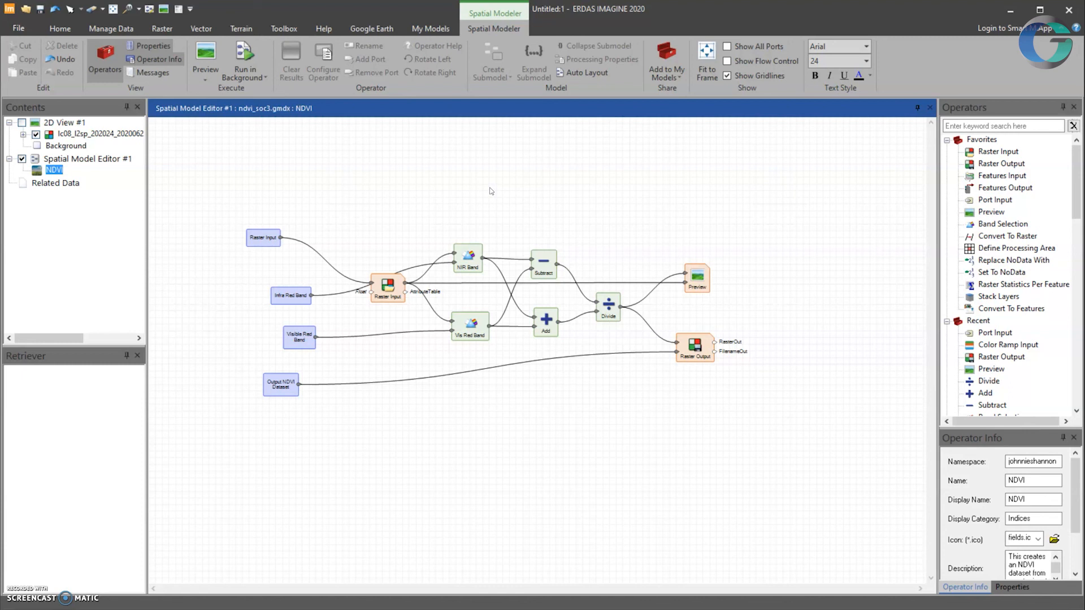
left_click(461, 183)
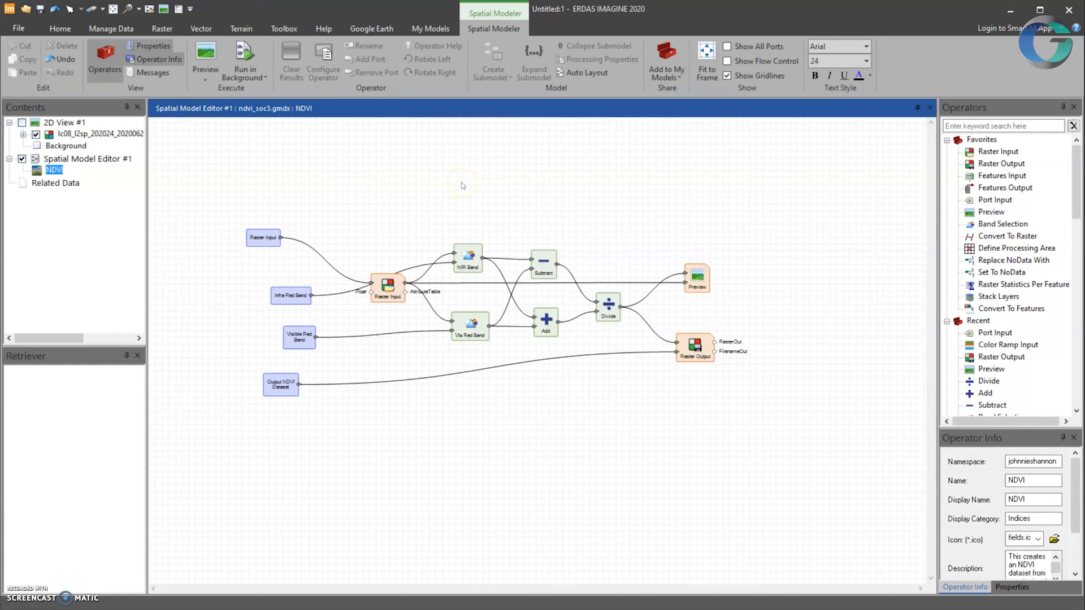